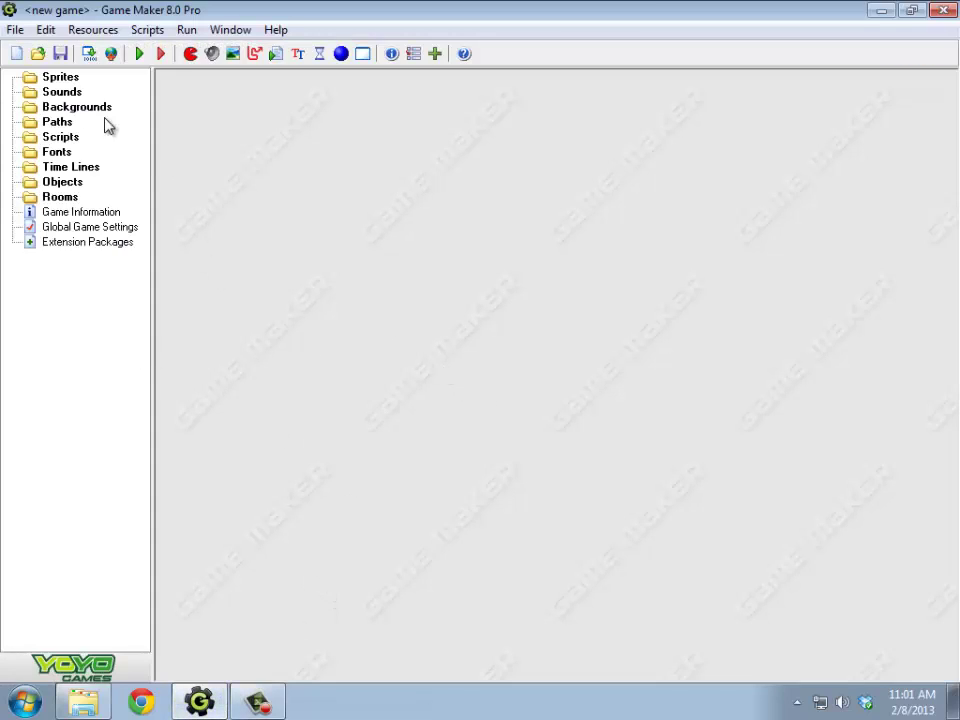
# Create a new sprite and load Square.ico as its image.
pyautogui.rightClick(62, 79)
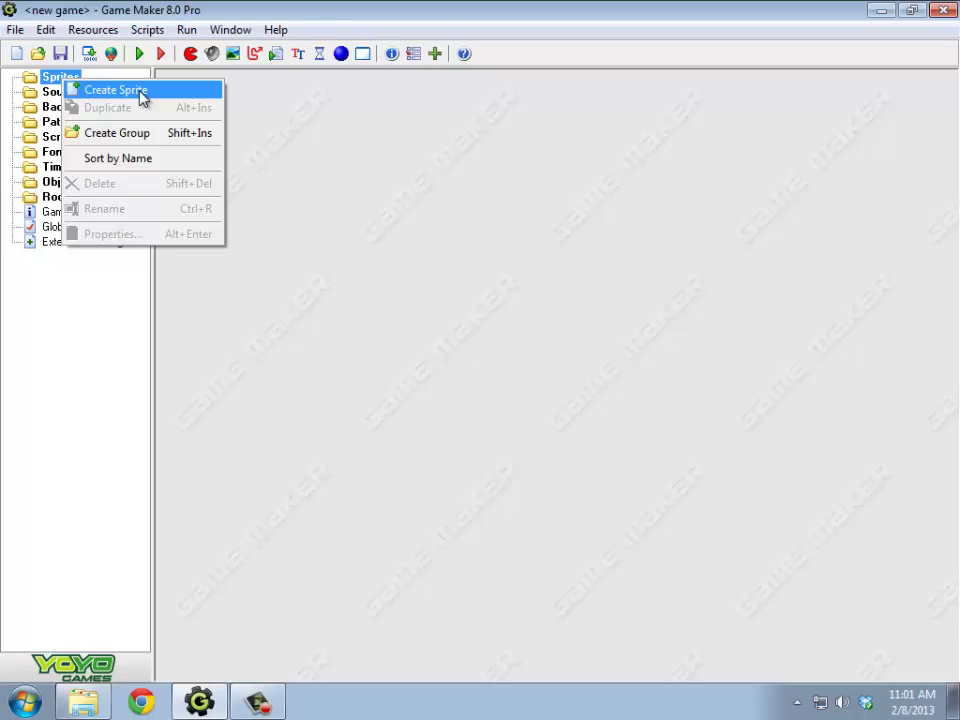
pyautogui.click(141, 94)
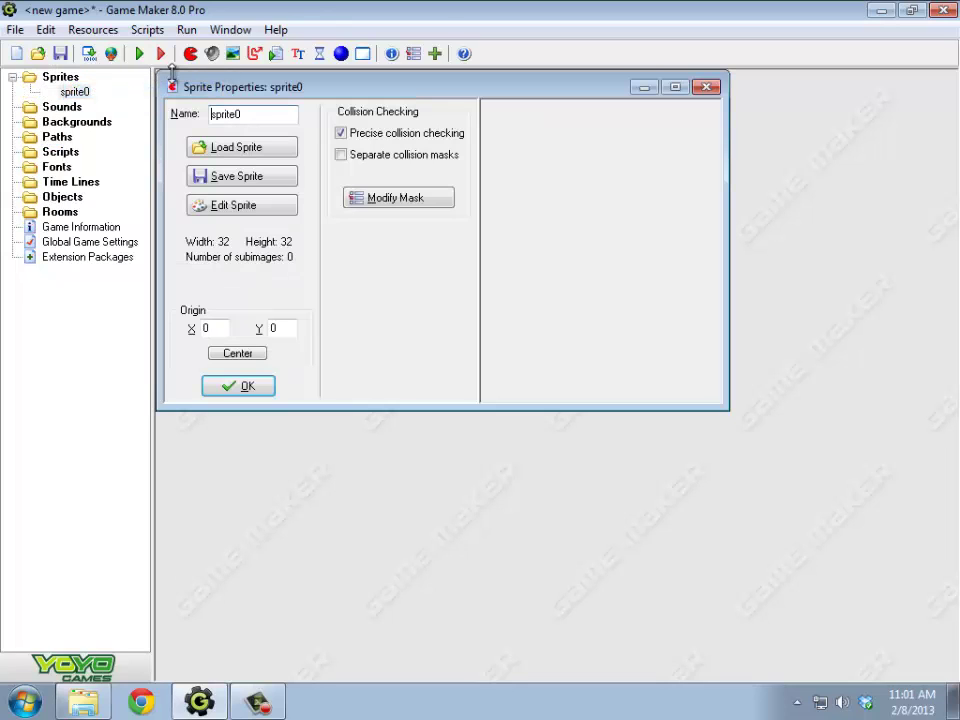
pyautogui.click(272, 147)
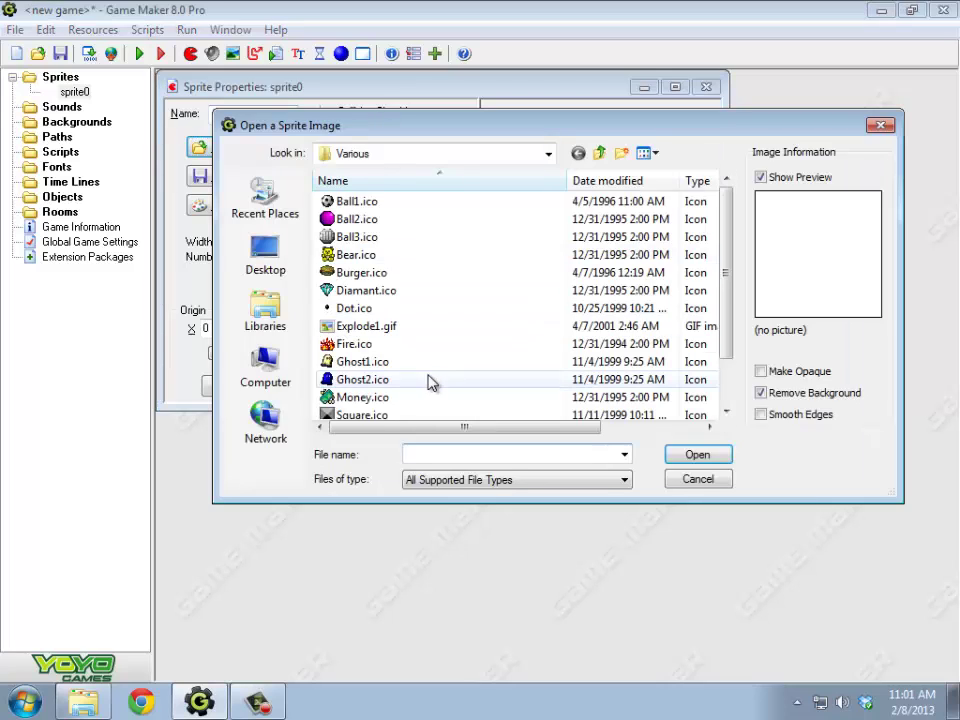
pyautogui.click(377, 418)
pyautogui.click(707, 454)
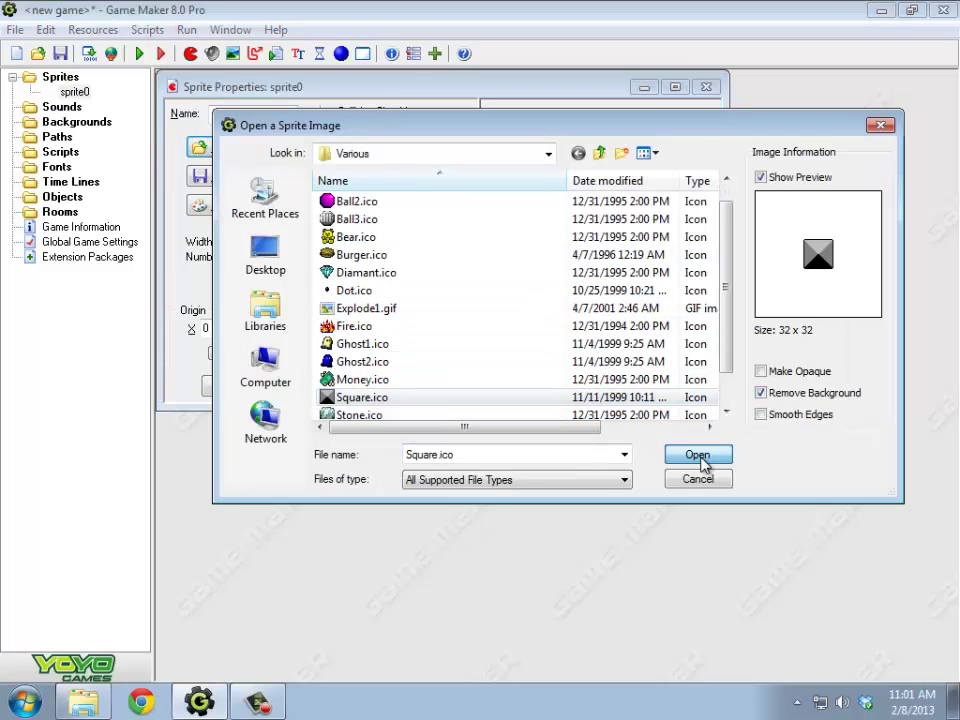
# Rename the sprite from sprite0 to move_s and confirm its properties.
pyautogui.click(222, 120)
pyautogui.doubleClick(222, 120)
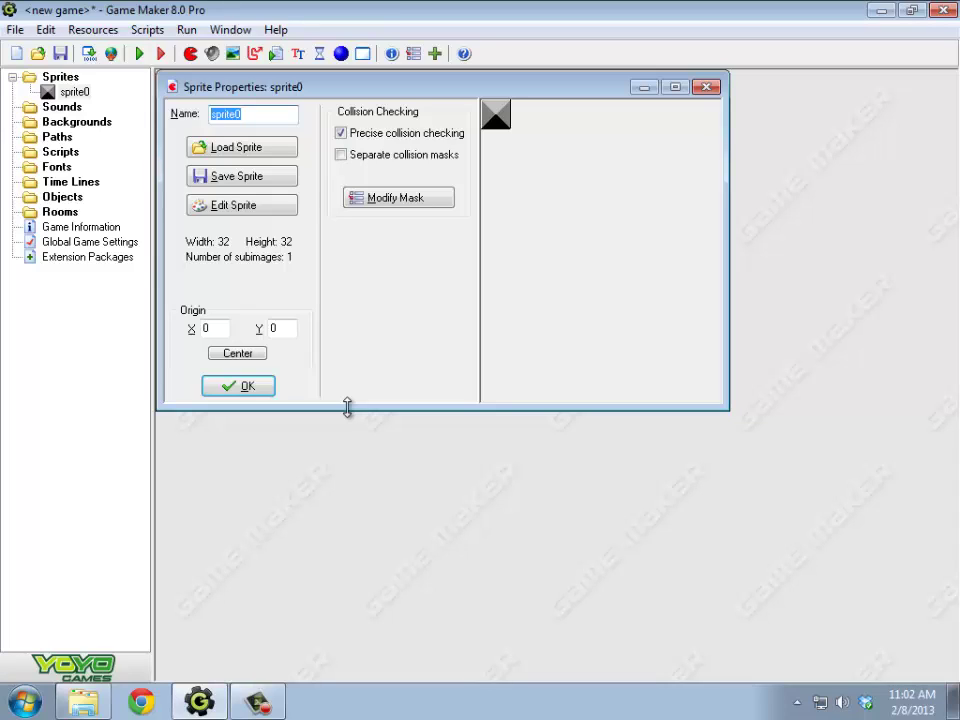
pyautogui.write('move_s')
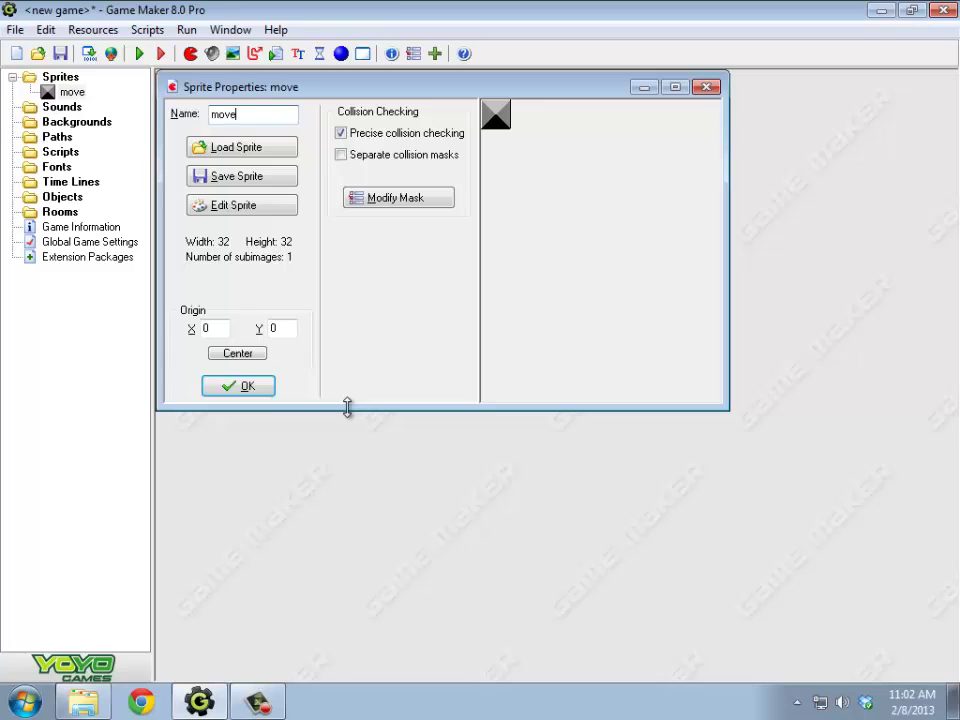
pyautogui.click(258, 390)
# Duplicate the move_s sprite as wall_s.
pyautogui.rightClick(84, 94)
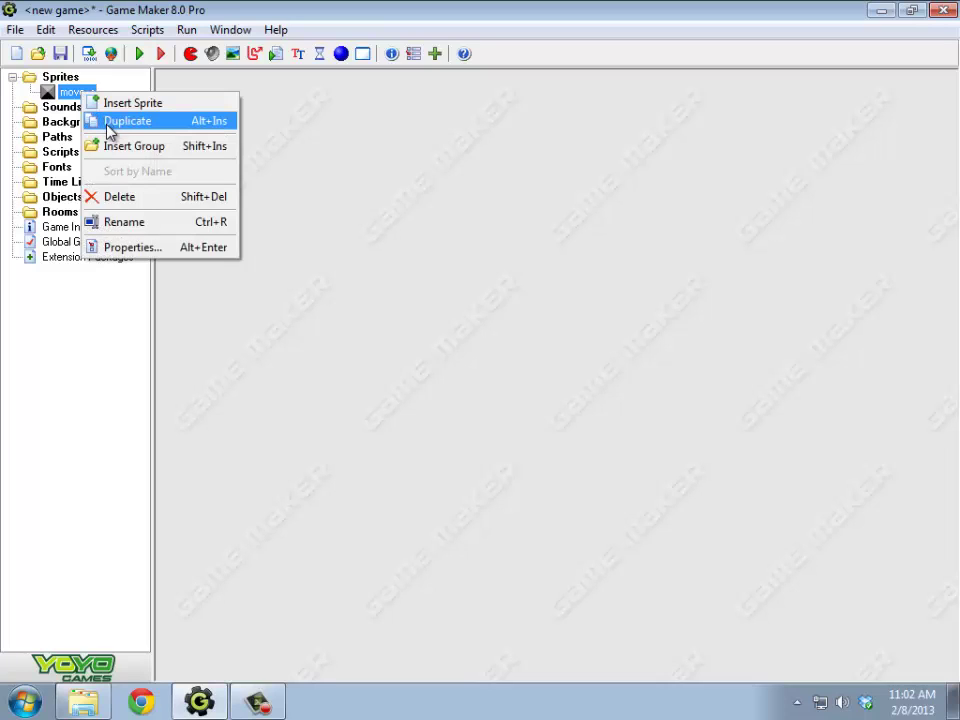
pyautogui.click(108, 122)
pyautogui.write('w')
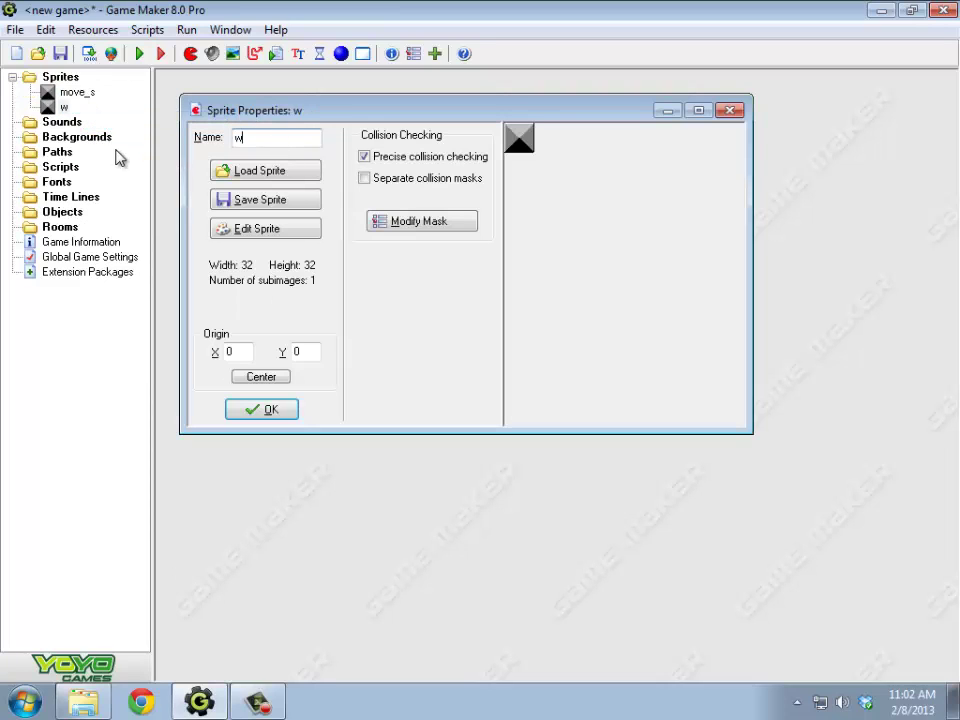
pyautogui.write('all_s')
pyautogui.click(264, 412)
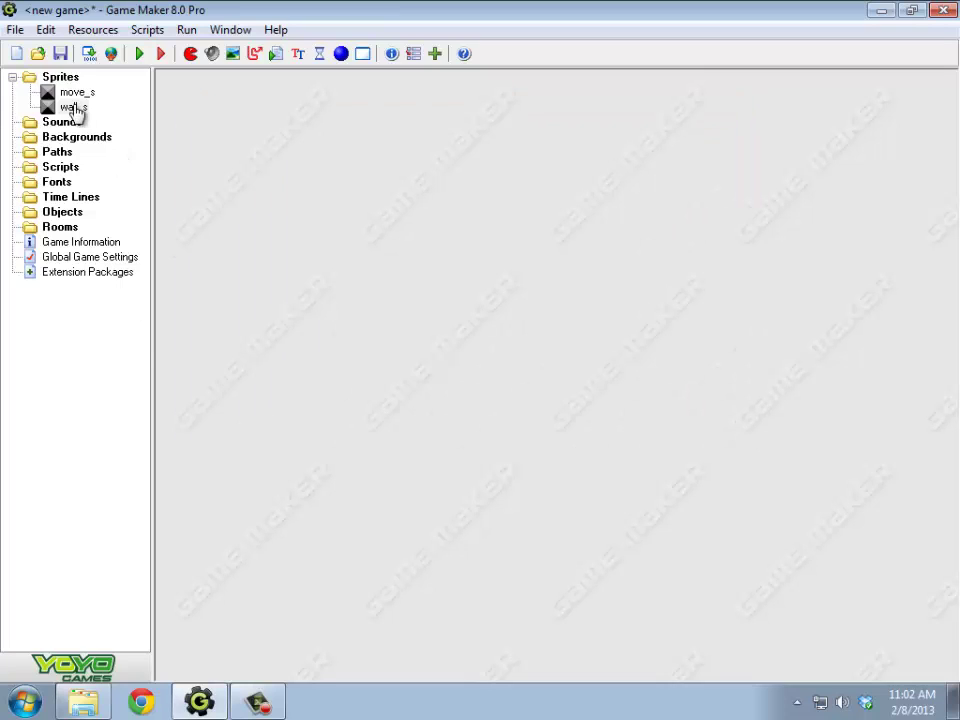
# Duplicate the wall_s sprite as solid_s.
pyautogui.rightClick(75, 107)
pyautogui.click(110, 136)
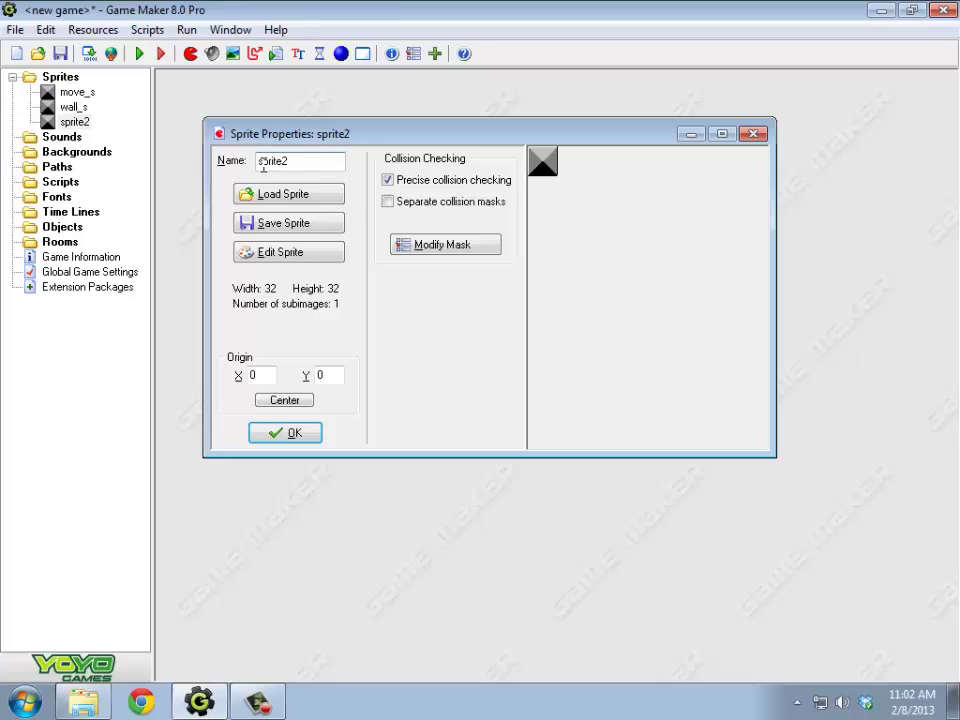
pyautogui.write('solid_s')
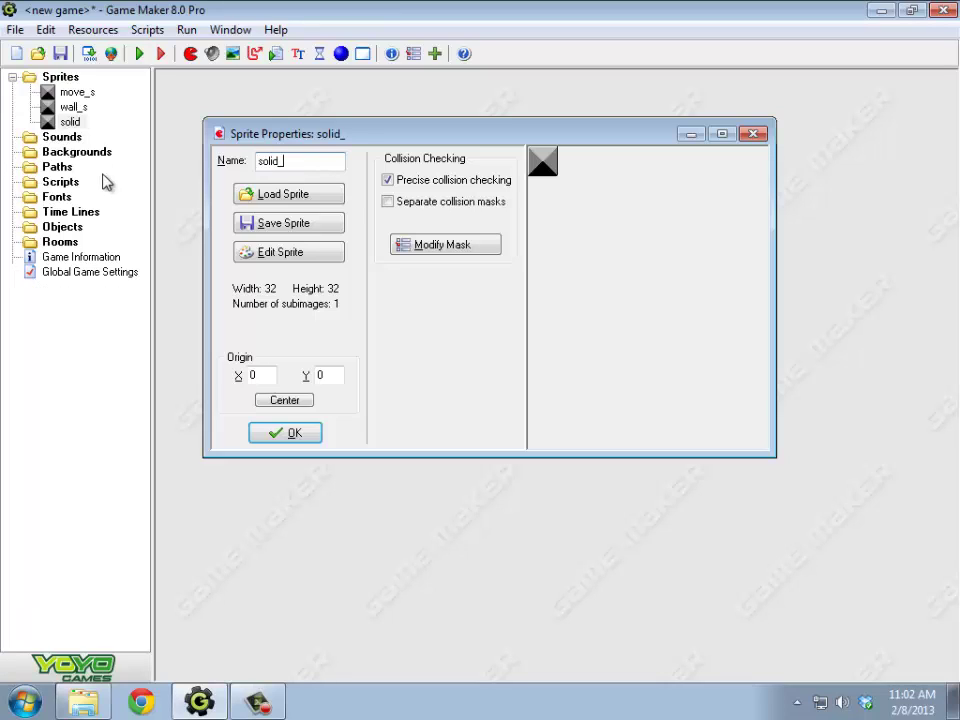
pyautogui.click(313, 432)
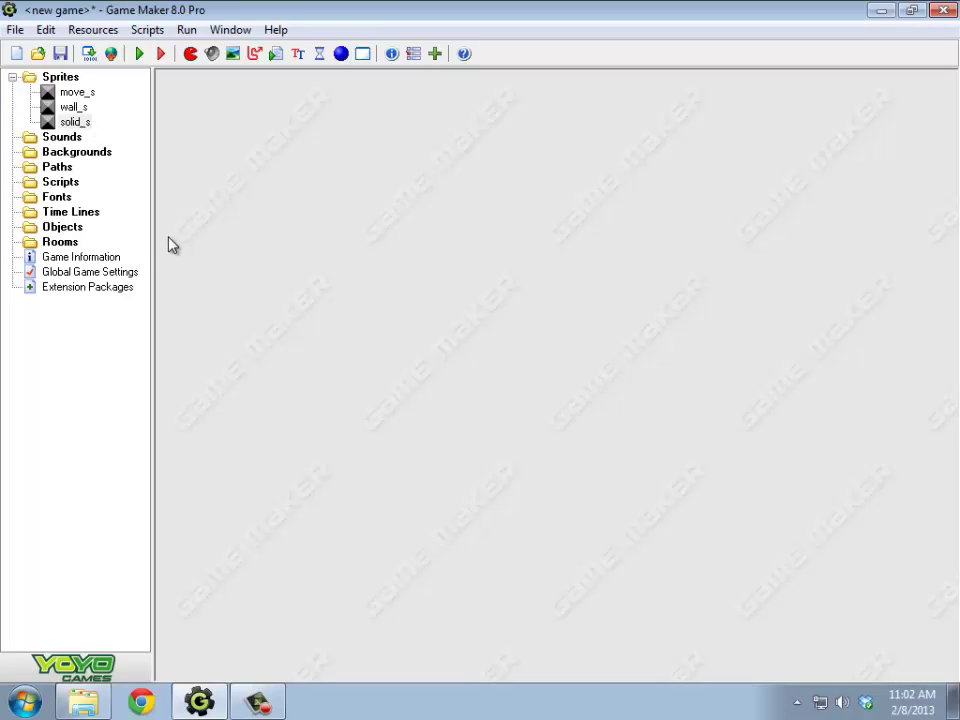
# Open the move_s sprite's single frame in the Image Editor.
pyautogui.click(80, 94)
pyautogui.doubleClick(80, 94)
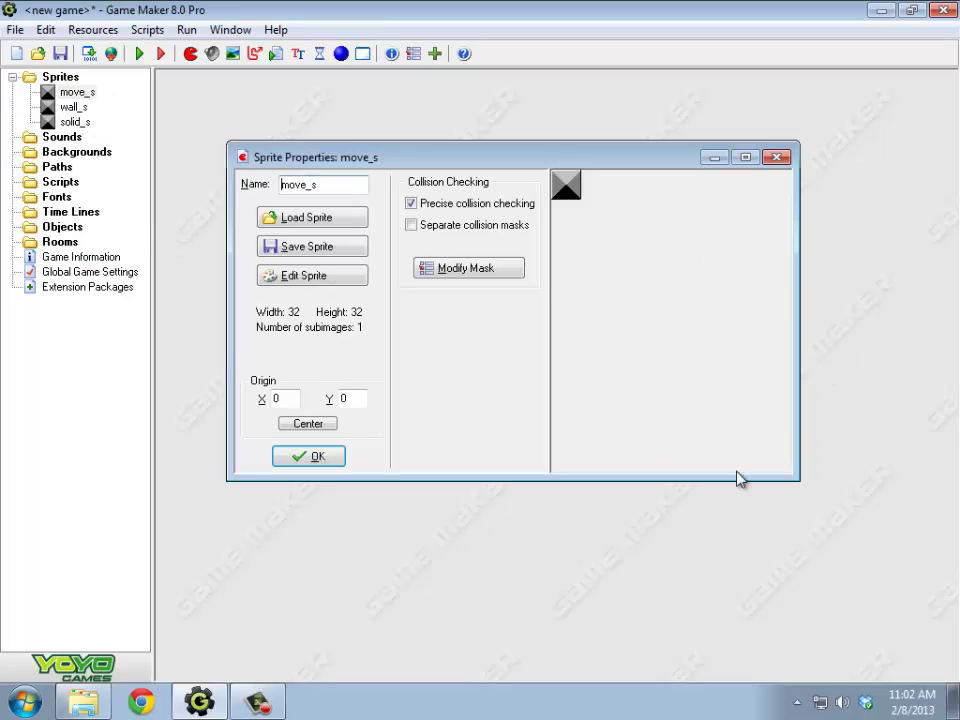
pyautogui.click(334, 278)
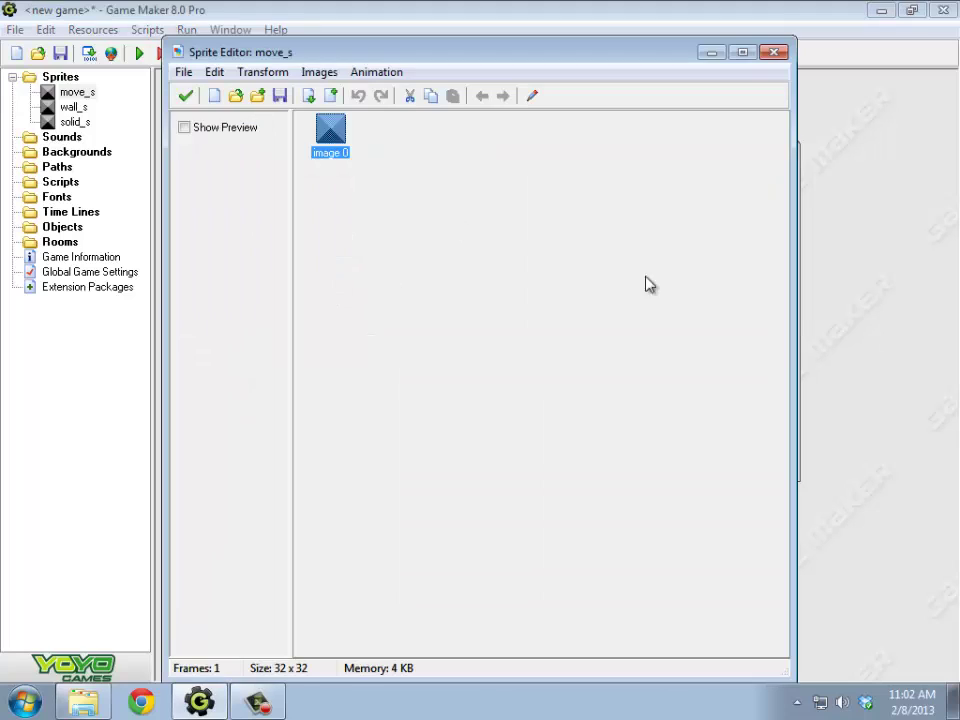
pyautogui.doubleClick(328, 150)
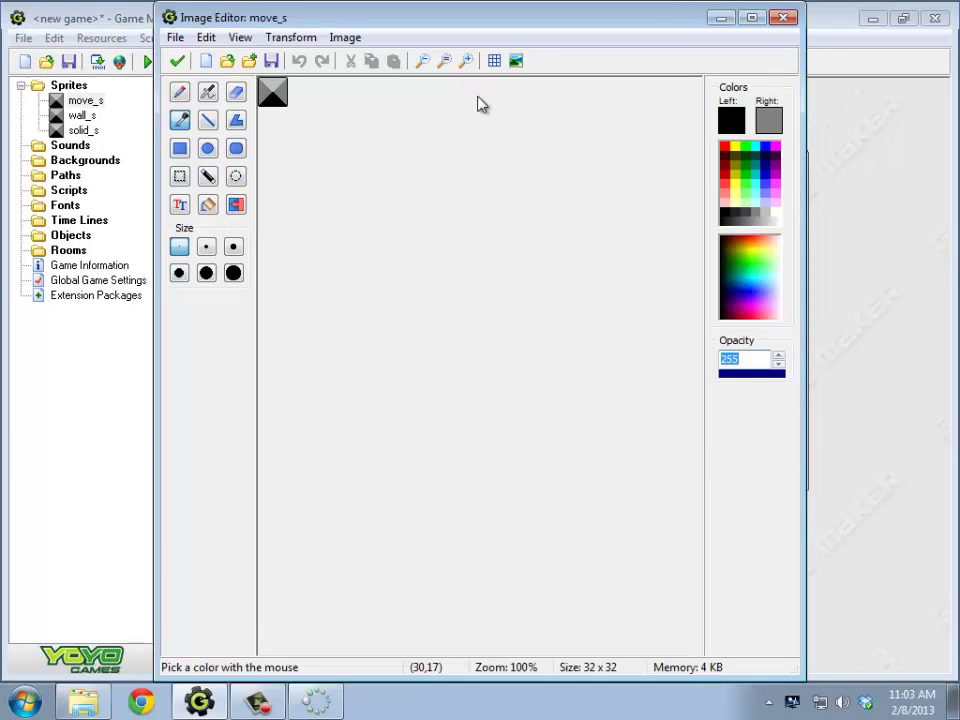
# Replace the square's grey with light green and its black with dark green.
pyautogui.click(280, 92)
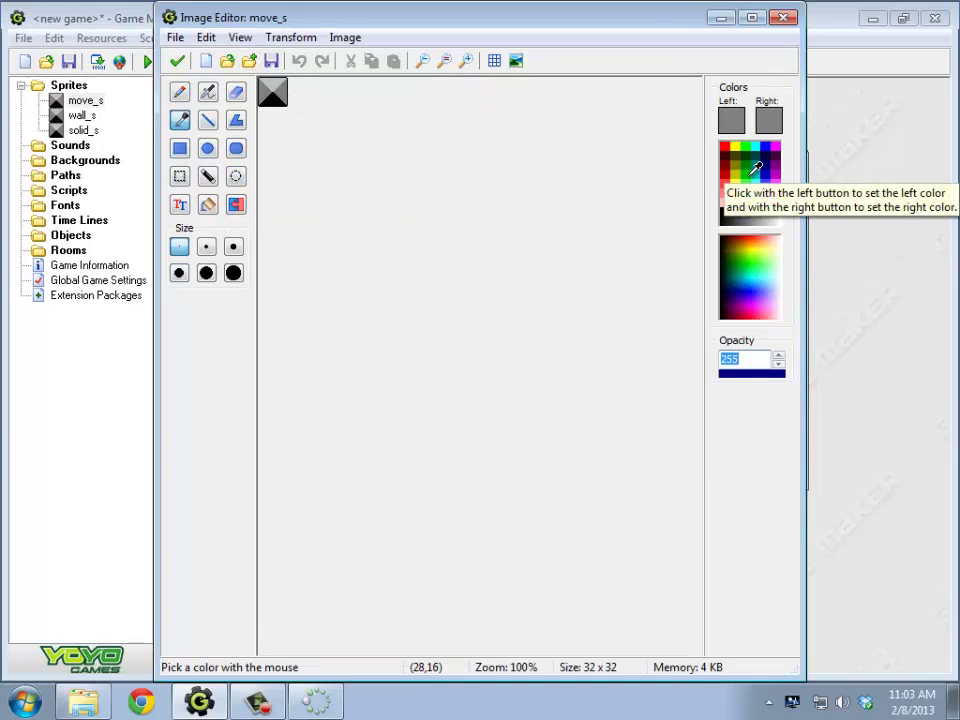
pyautogui.rightClick(748, 177)
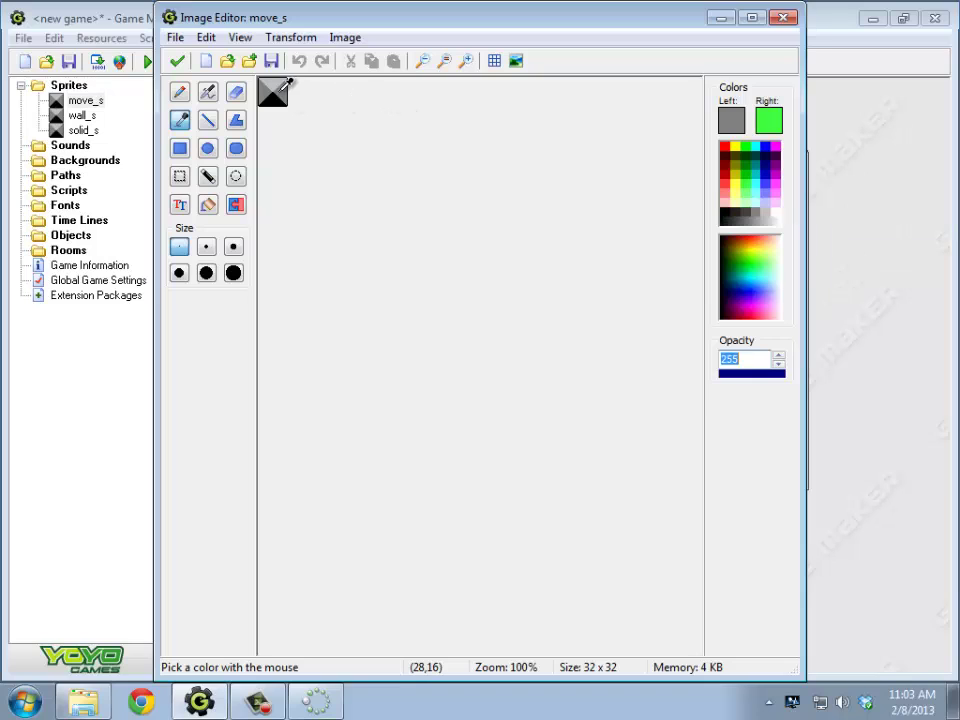
pyautogui.click(236, 204)
pyautogui.rightClick(284, 90)
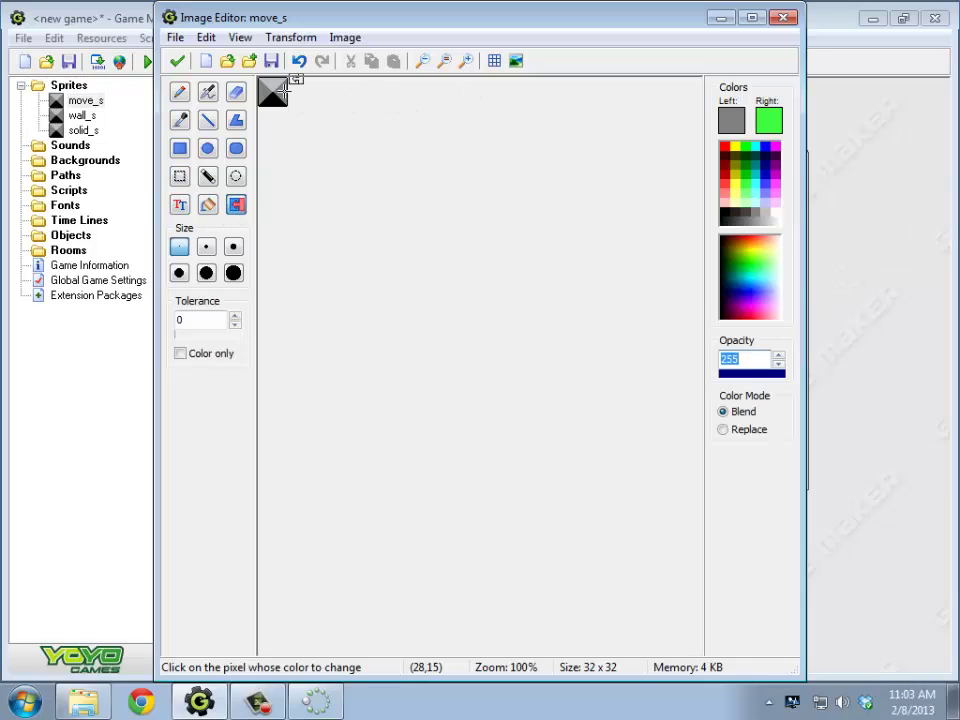
pyautogui.click(746, 191)
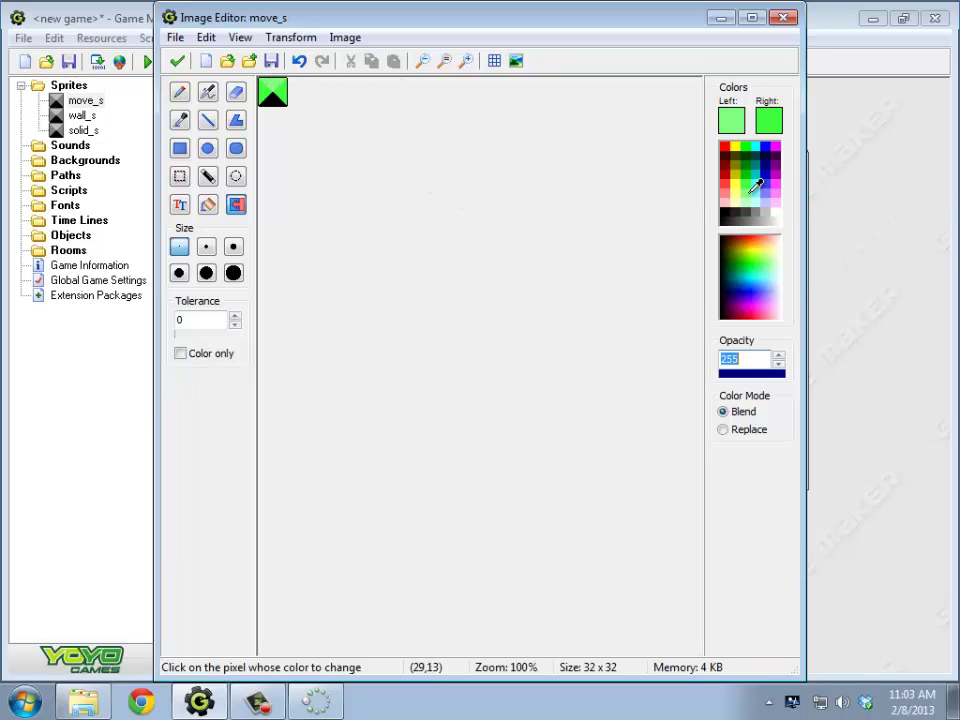
pyautogui.click(752, 170)
pyautogui.click(271, 103)
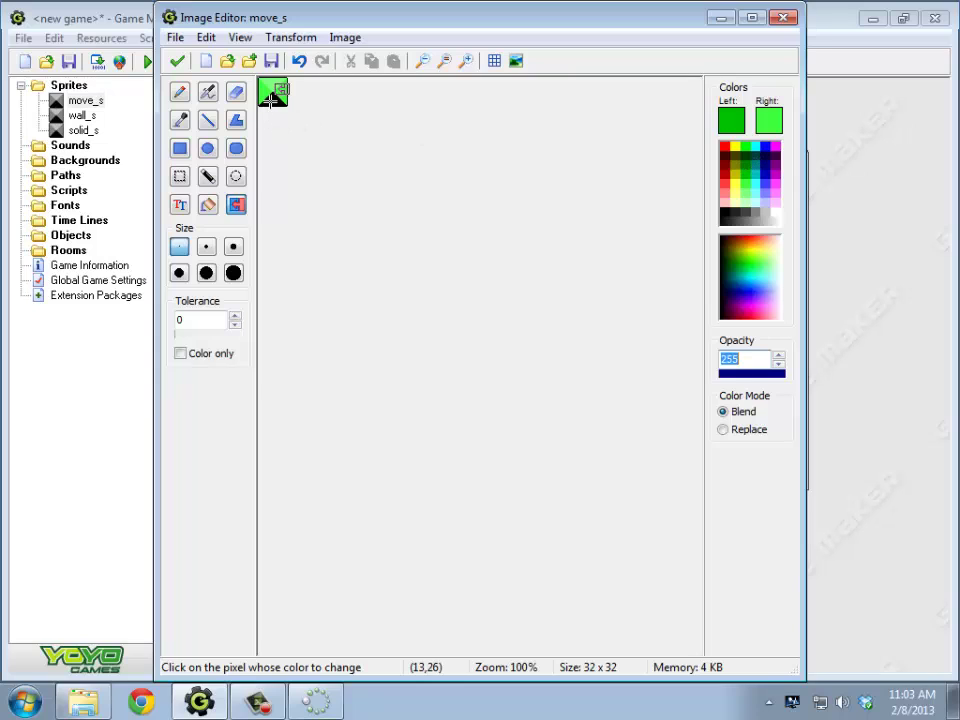
pyautogui.click(466, 61)
pyautogui.click(466, 61)
pyautogui.click(466, 61)
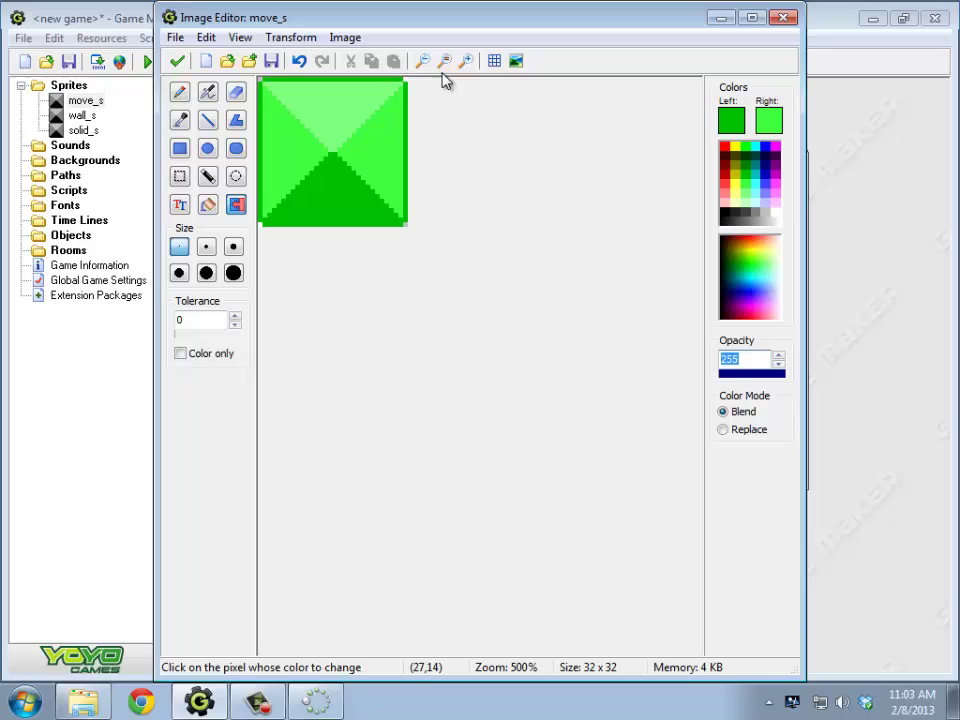
pyautogui.click(466, 61)
pyautogui.click(466, 61)
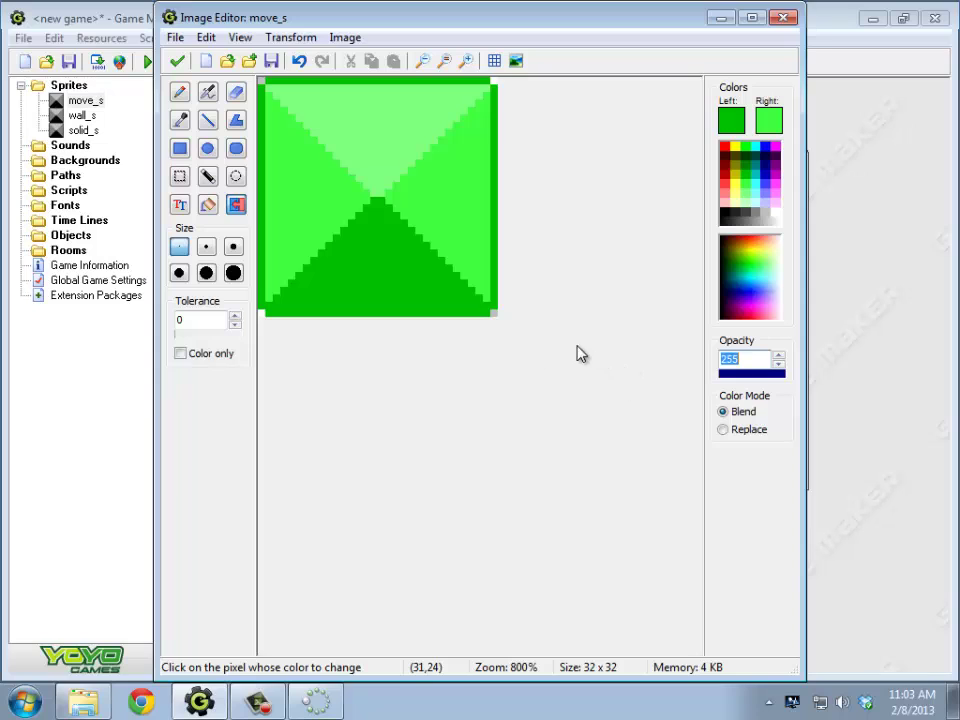
pyautogui.click(466, 61)
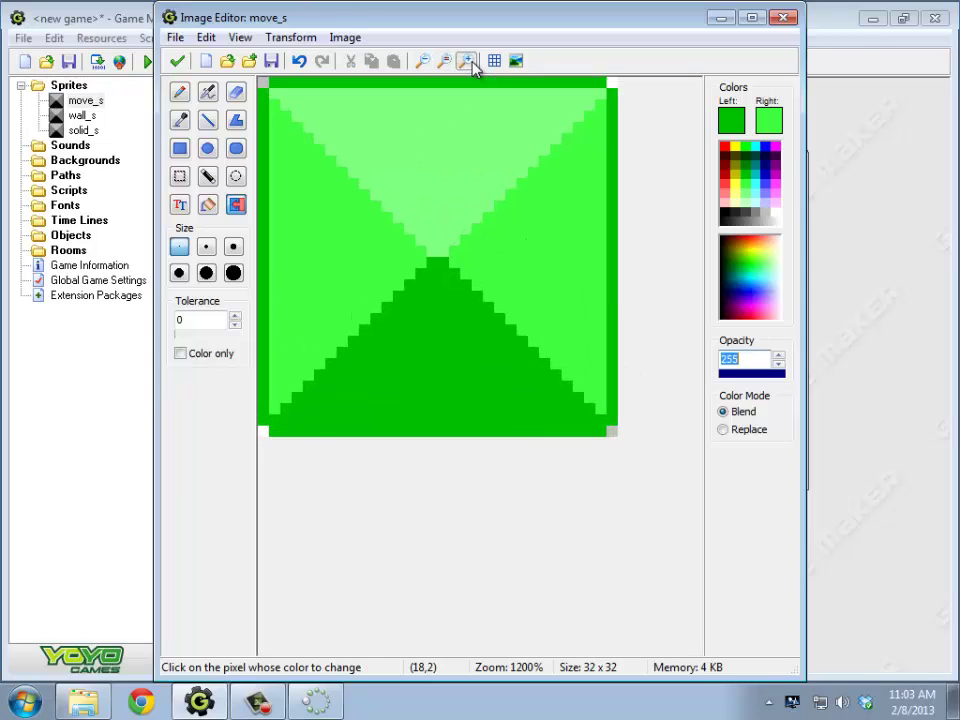
pyautogui.click(440, 62)
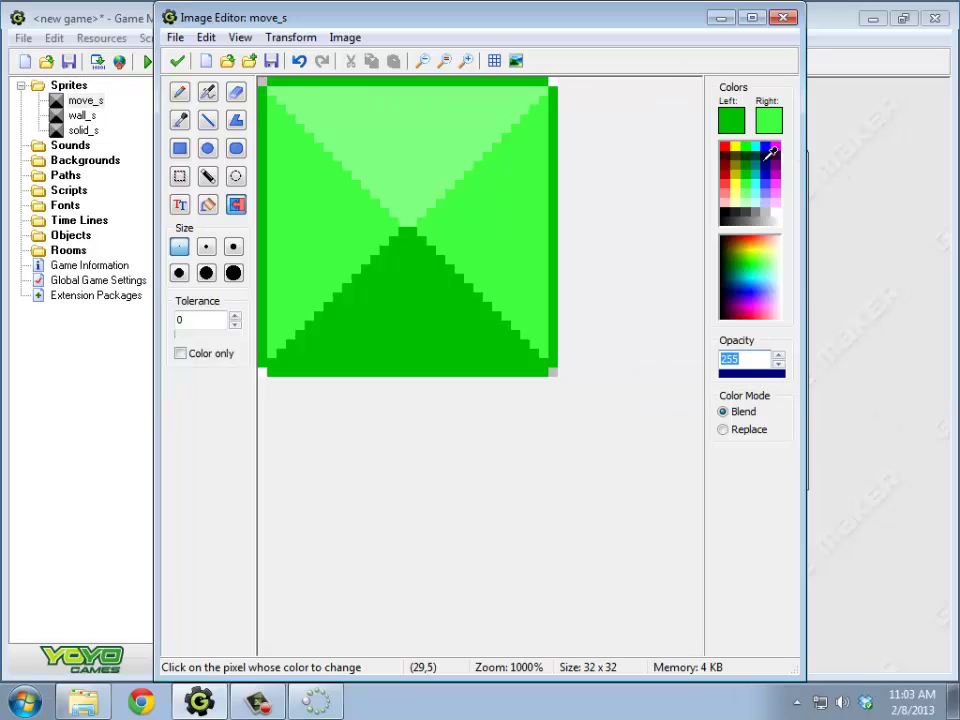
# Draw black lines along the move_s square's edges and apply the image.
pyautogui.click(735, 211)
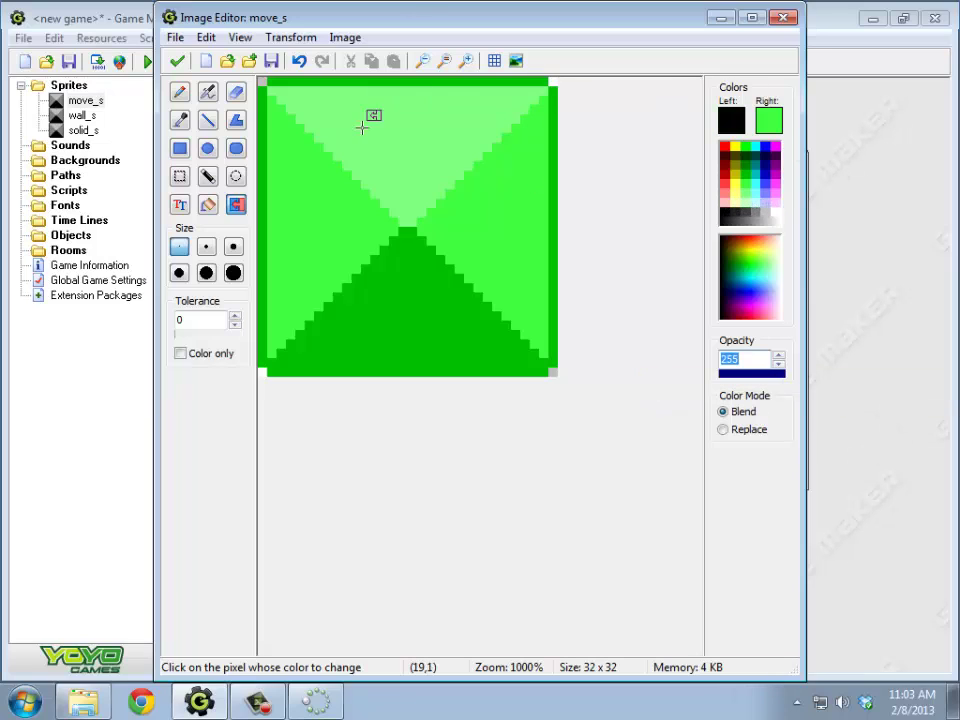
pyautogui.click(208, 121)
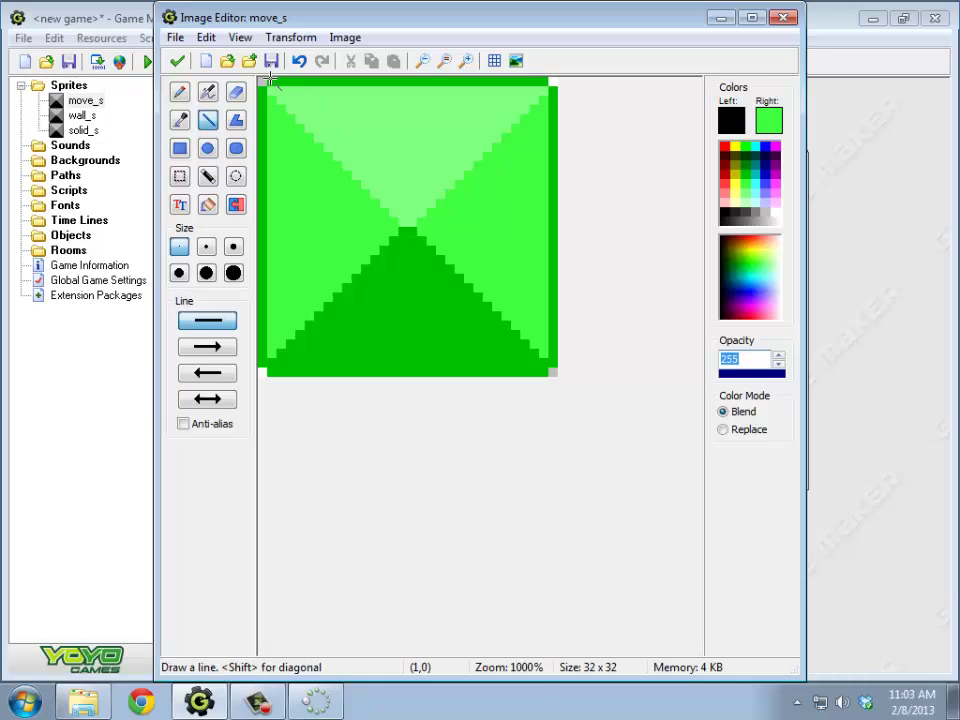
pyautogui.moveTo(270, 79)
pyautogui.mouseDown()
pyautogui.moveTo(542, 78)
pyautogui.moveTo(562, 335)
pyautogui.moveTo(556, 367)
pyautogui.moveTo(345, 405)
pyautogui.moveTo(267, 375)
pyautogui.mouseUp()
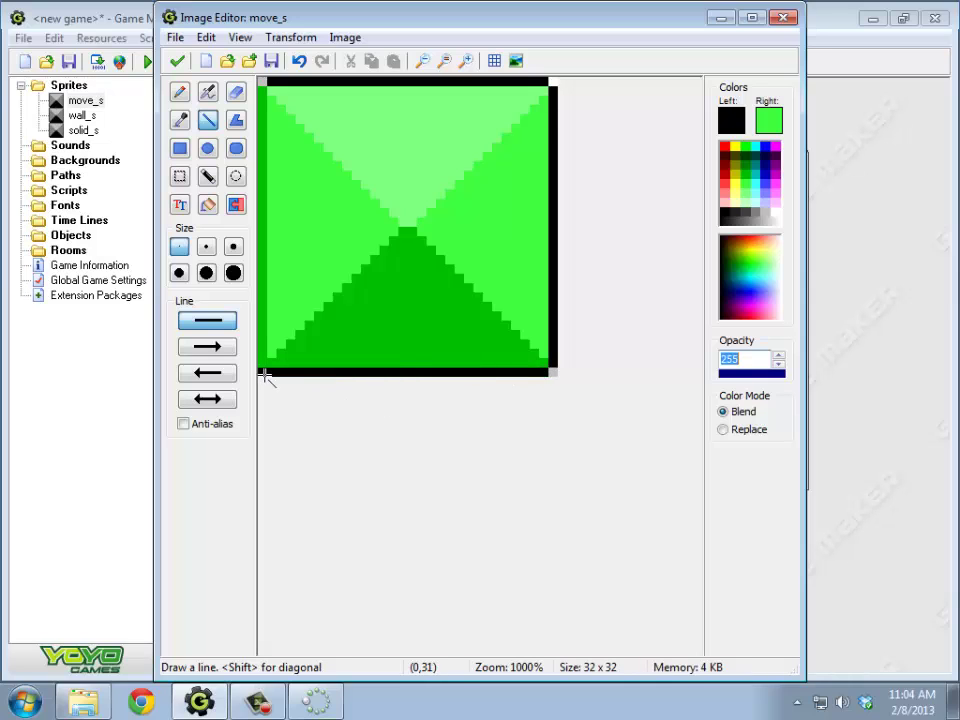
pyautogui.click(553, 81)
pyautogui.moveTo(264, 82); pyautogui.dragTo(264, 386)
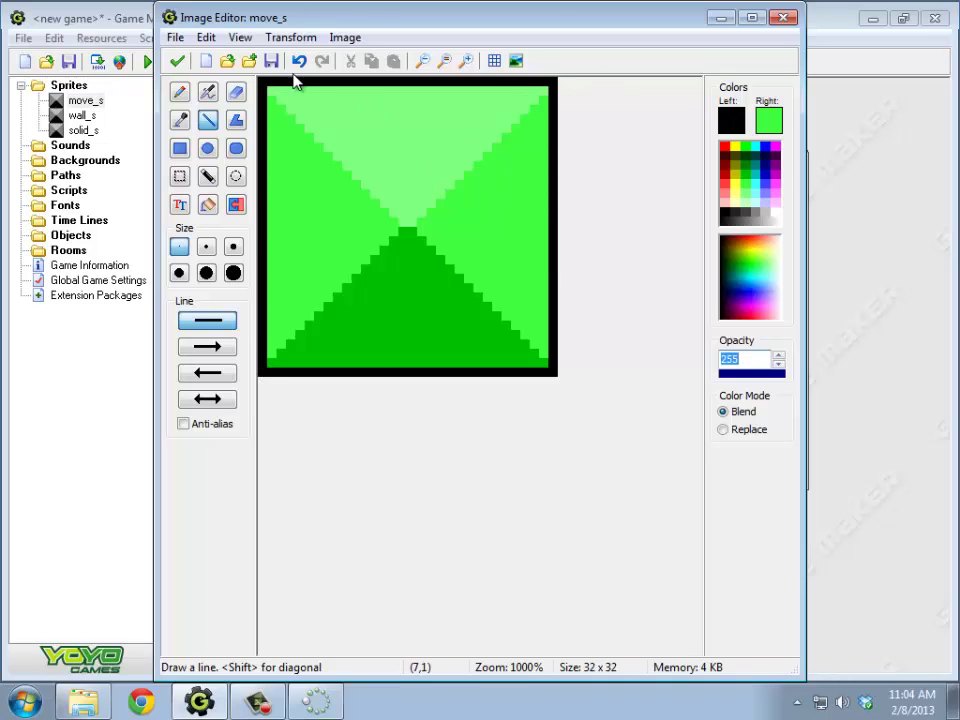
pyautogui.click(180, 62)
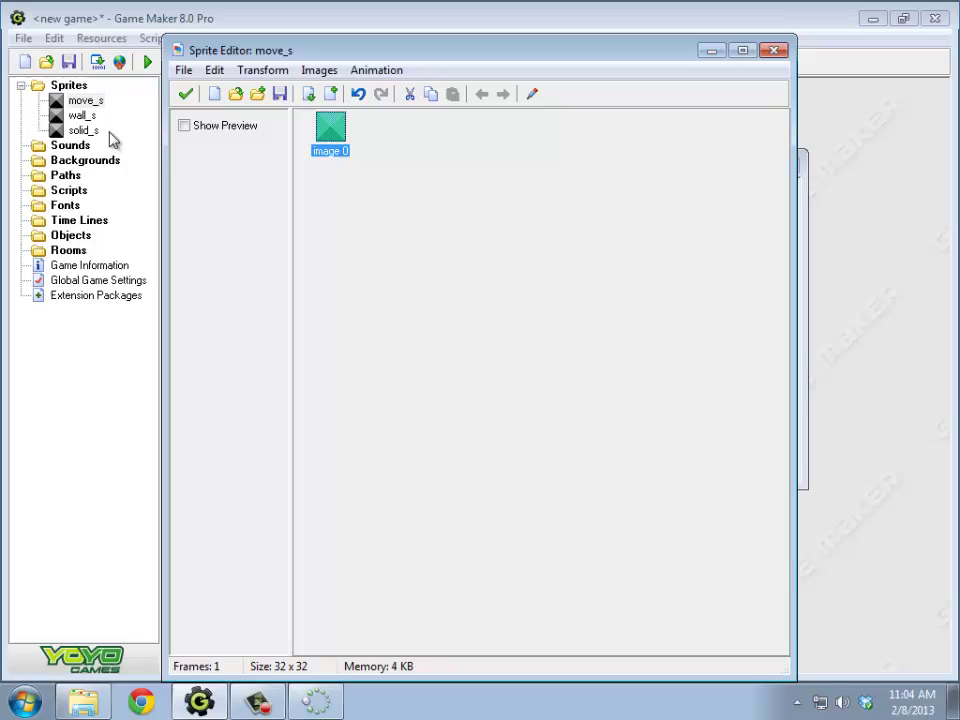
# Set the move_s sprite's origin to X 0, Y 0 and confirm its settings.
pyautogui.click(186, 94)
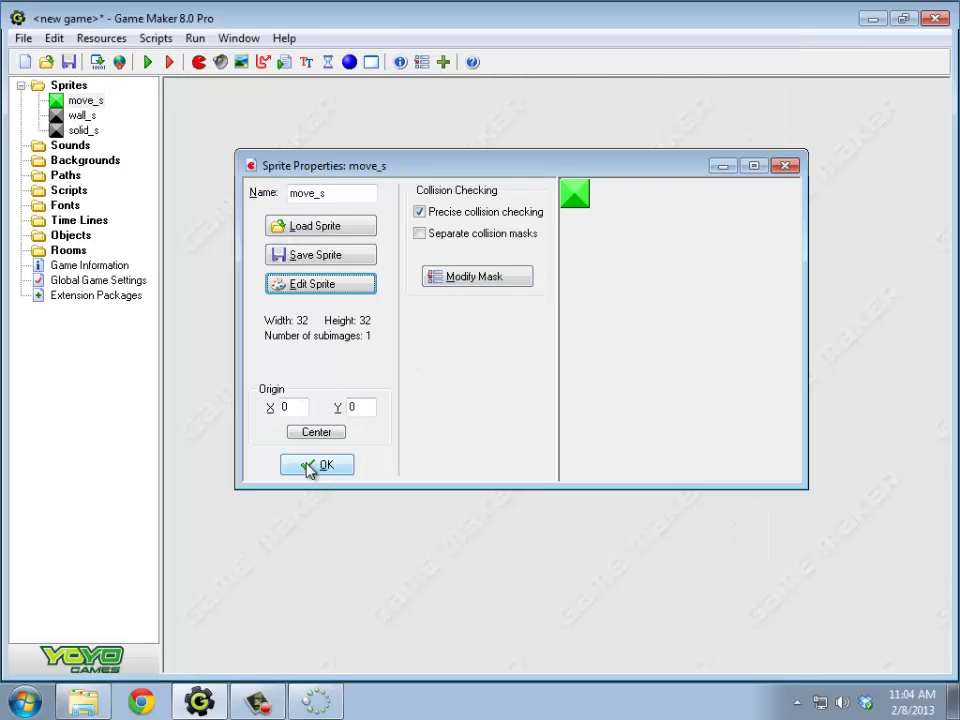
pyautogui.click(589, 198)
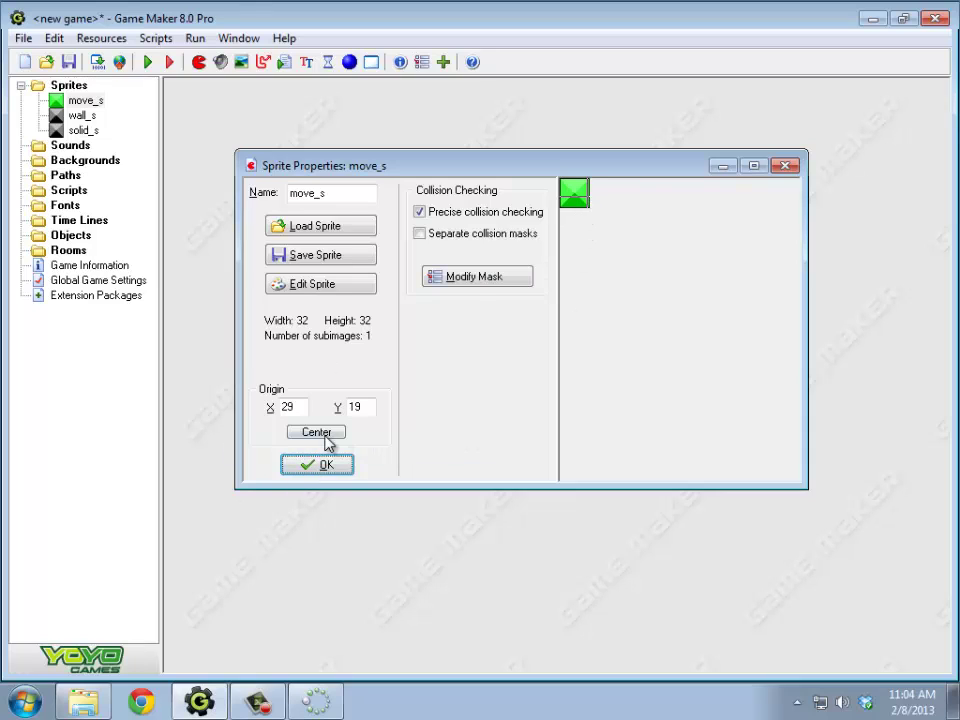
pyautogui.click(318, 432)
pyautogui.hotkey('shift', 'Tab')
pyautogui.hotkey('shift', 'Tab')
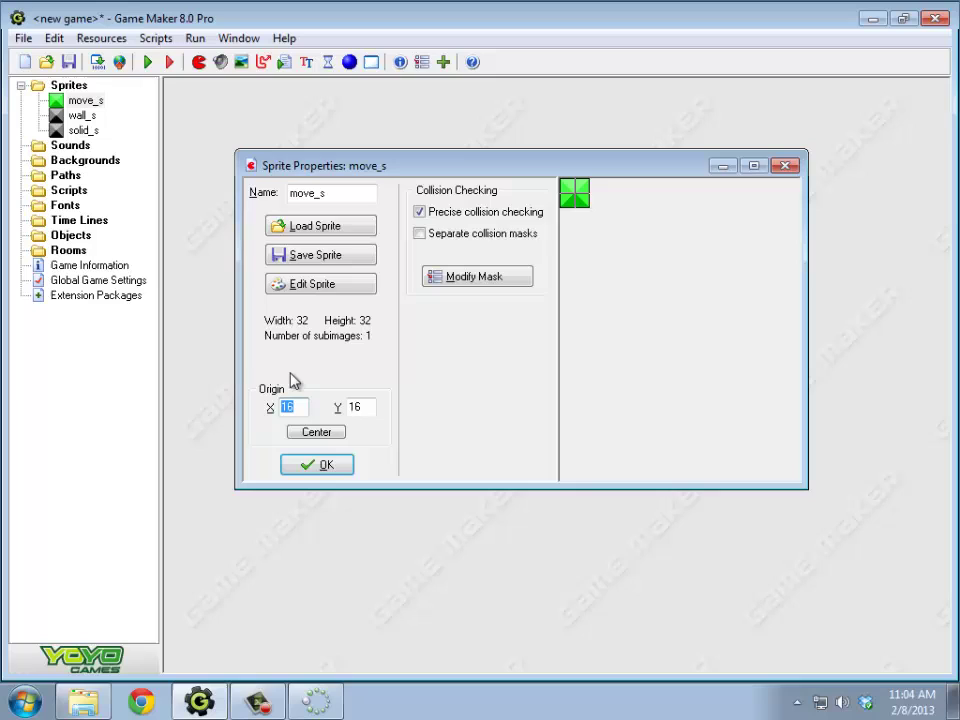
pyautogui.write('0')
pyautogui.press('Tab')
pyautogui.write('0')
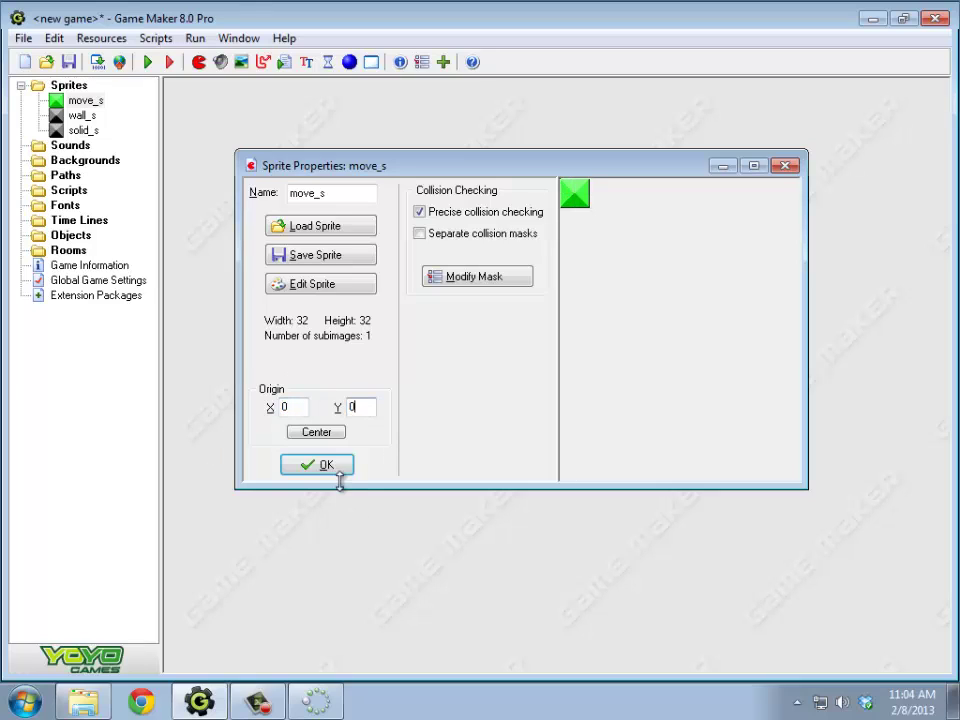
pyautogui.click(338, 468)
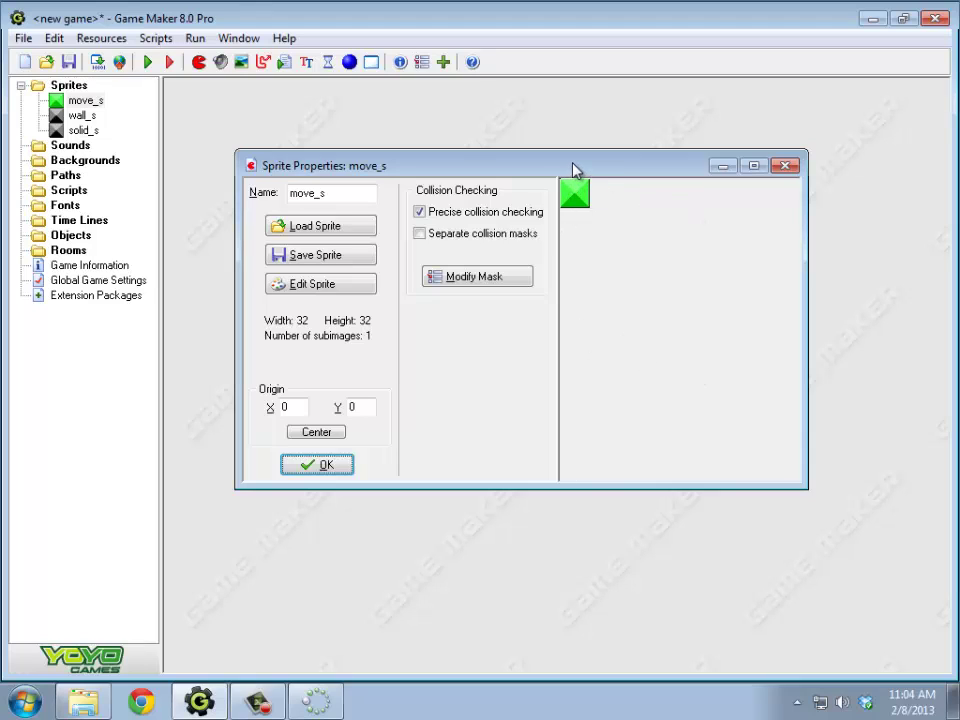
pyautogui.click(330, 468)
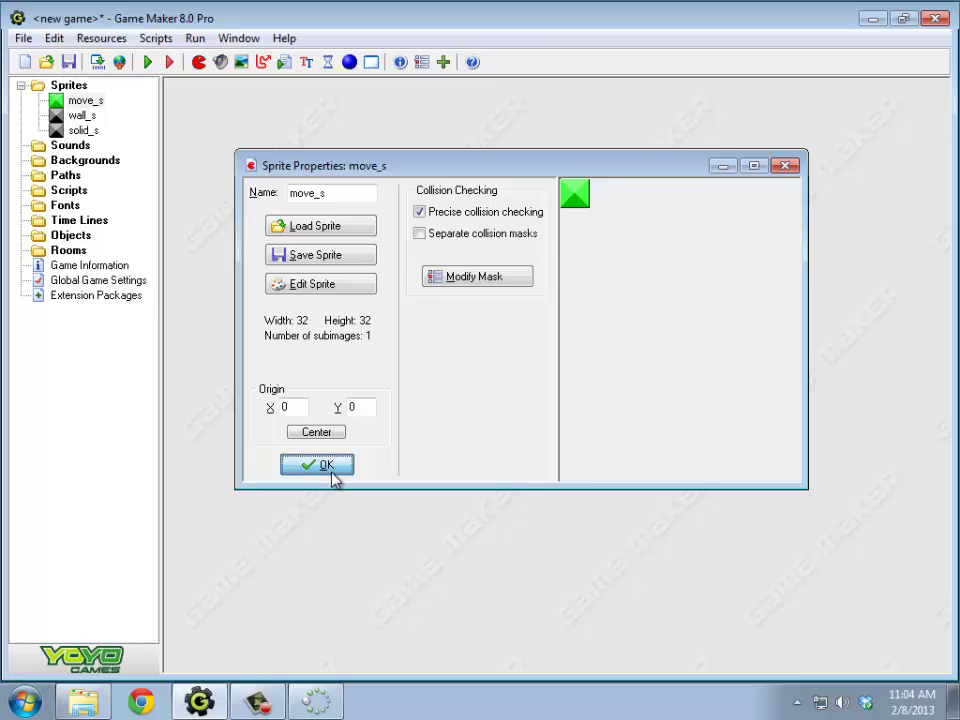
# Open wall_s's image, draw lines along its top and bottom edges, and apply.
pyautogui.doubleClick(80, 116)
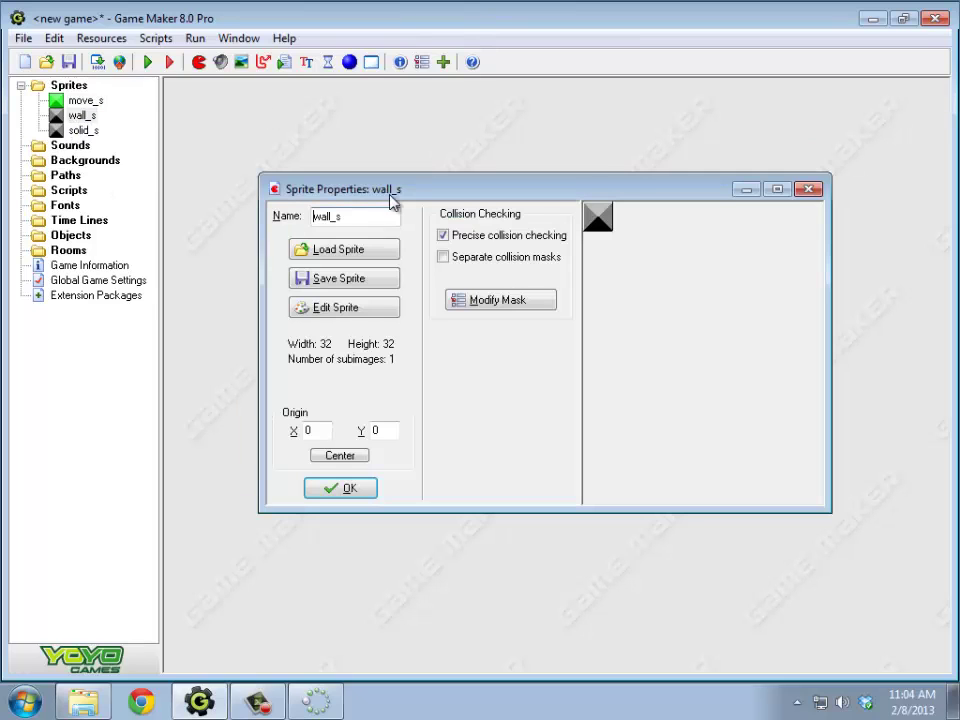
pyautogui.click(376, 313)
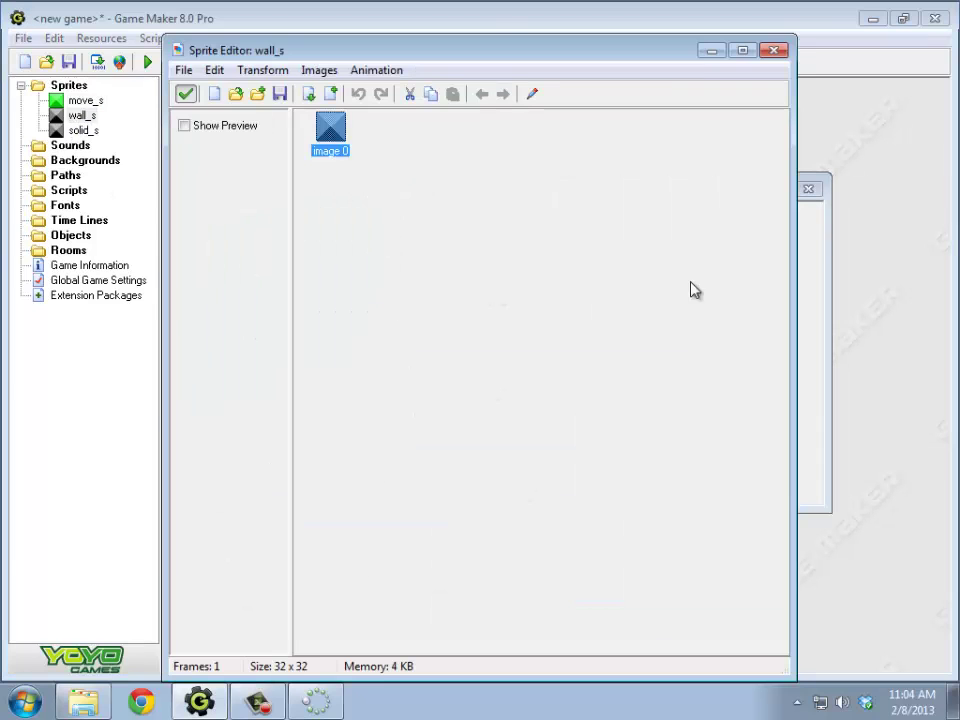
pyautogui.doubleClick(343, 153)
pyautogui.click(466, 61)
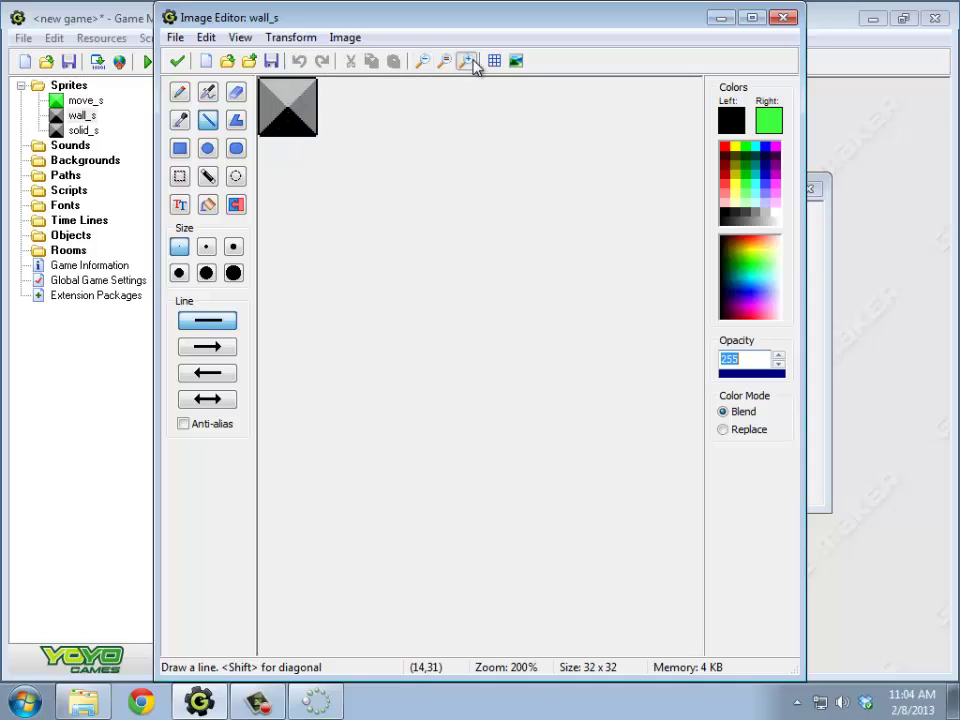
pyautogui.click(466, 61)
pyautogui.click(466, 61)
pyautogui.click(466, 61)
pyautogui.click(466, 61)
pyautogui.click(466, 61)
pyautogui.click(466, 61)
pyautogui.moveTo(263, 81)
pyautogui.mouseDown()
pyautogui.moveTo(503, 92)
pyautogui.moveTo(493, 88)
pyautogui.mouseUp()
pyautogui.moveTo(493, 312); pyautogui.dragTo(261, 315)
pyautogui.click(178, 62)
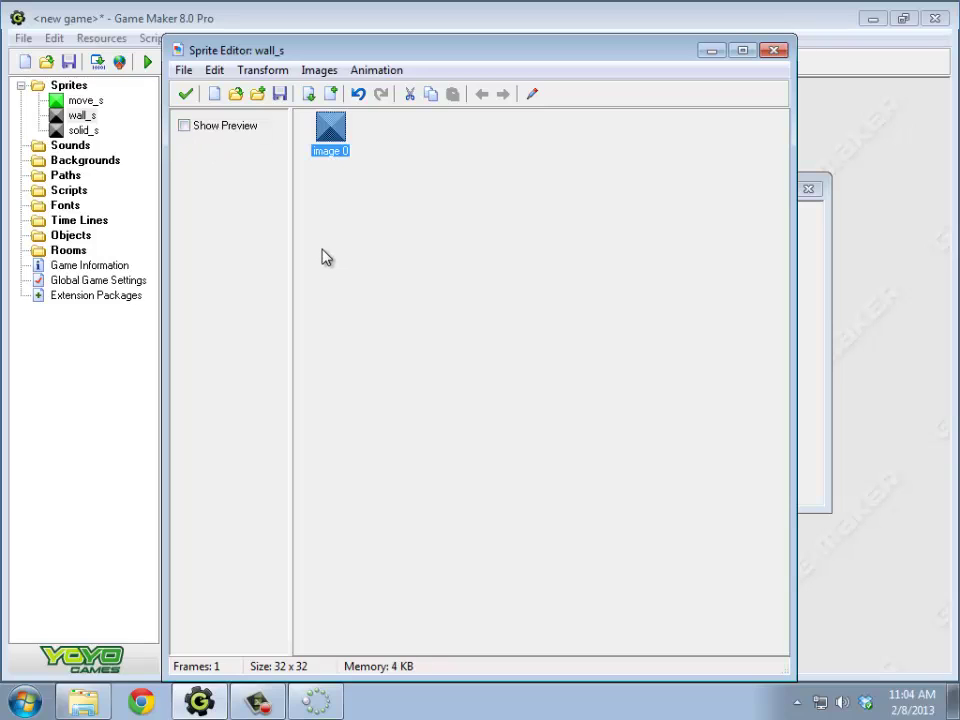
# Close the wall_s editor and open the solid_s image for pixel editing.
pyautogui.click(183, 93)
pyautogui.doubleClick(84, 131)
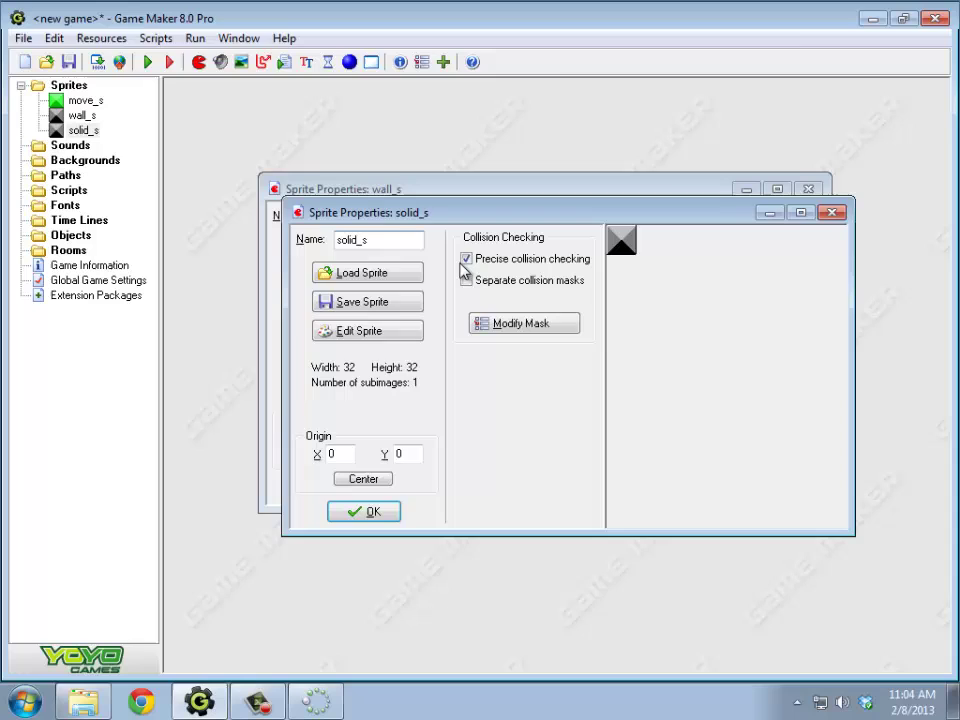
pyautogui.click(416, 328)
pyautogui.doubleClick(338, 124)
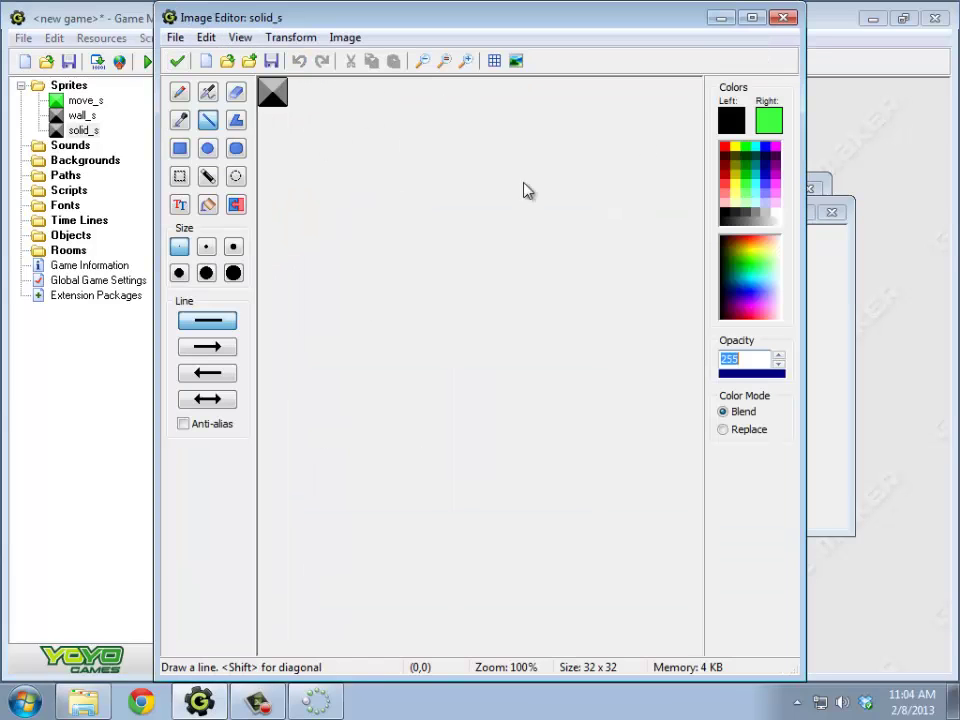
# Recolour the solid_s square's top area pink and the rest red.
pyautogui.click(726, 197)
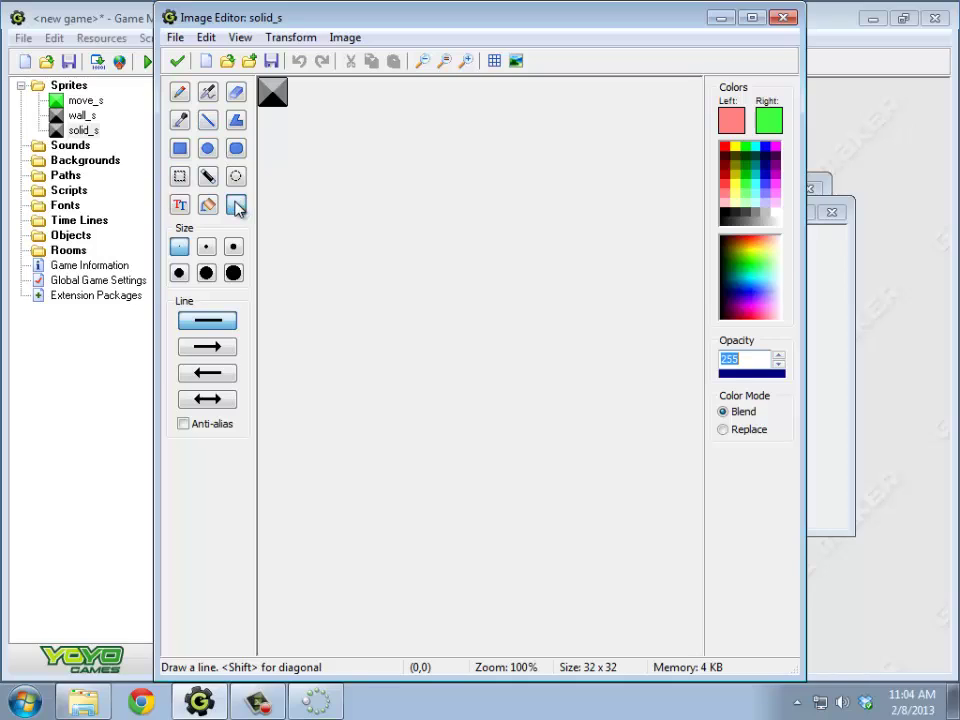
pyautogui.click(236, 204)
pyautogui.click(277, 84)
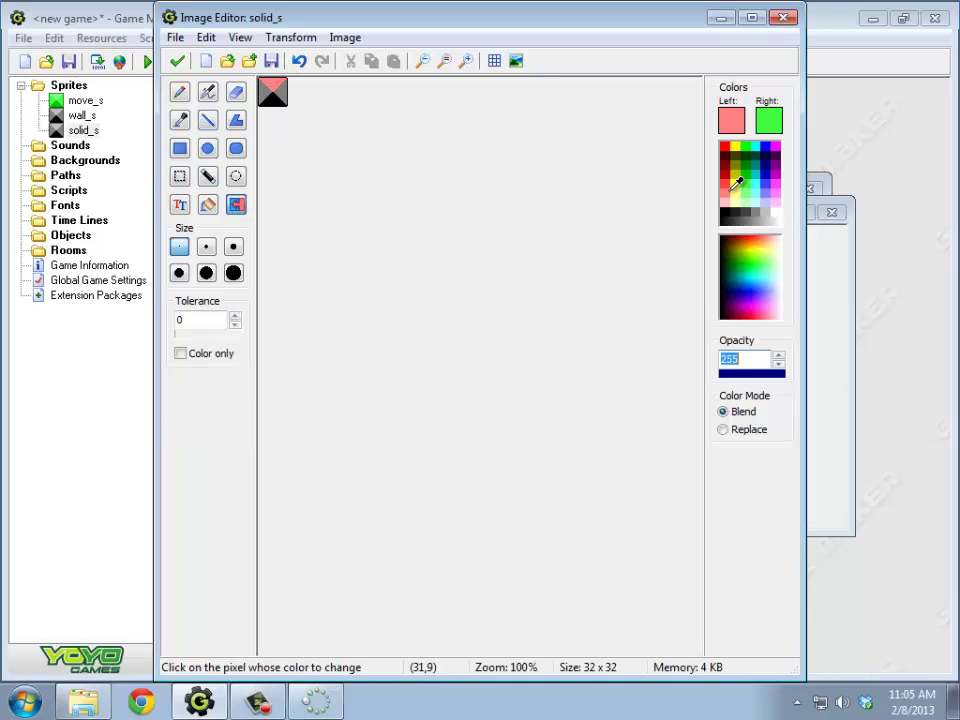
pyautogui.click(735, 173)
pyautogui.click(280, 88)
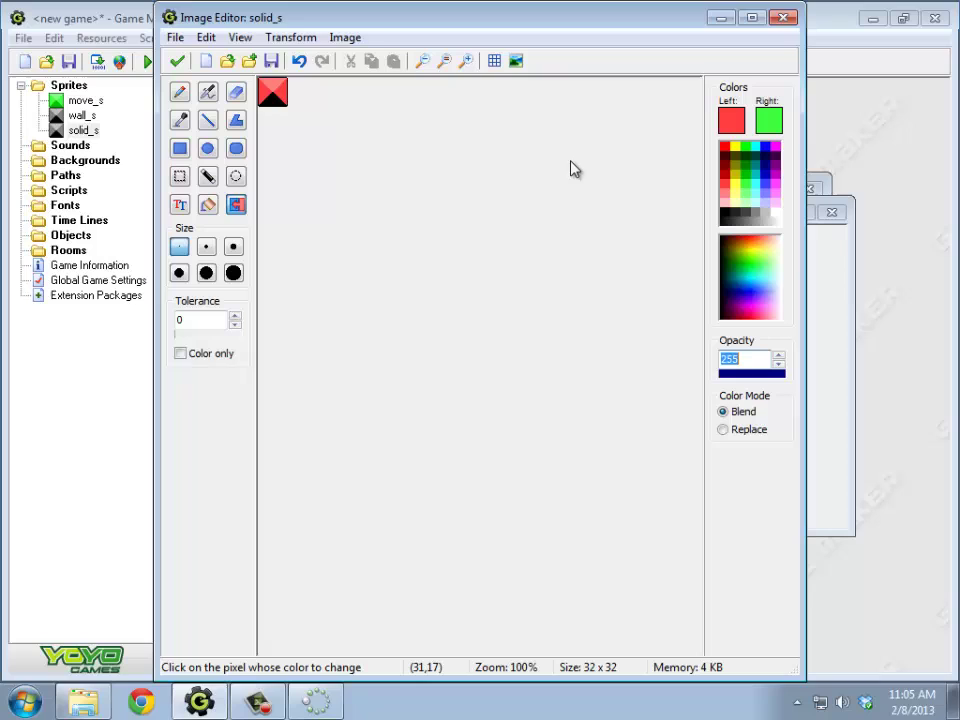
pyautogui.click(736, 166)
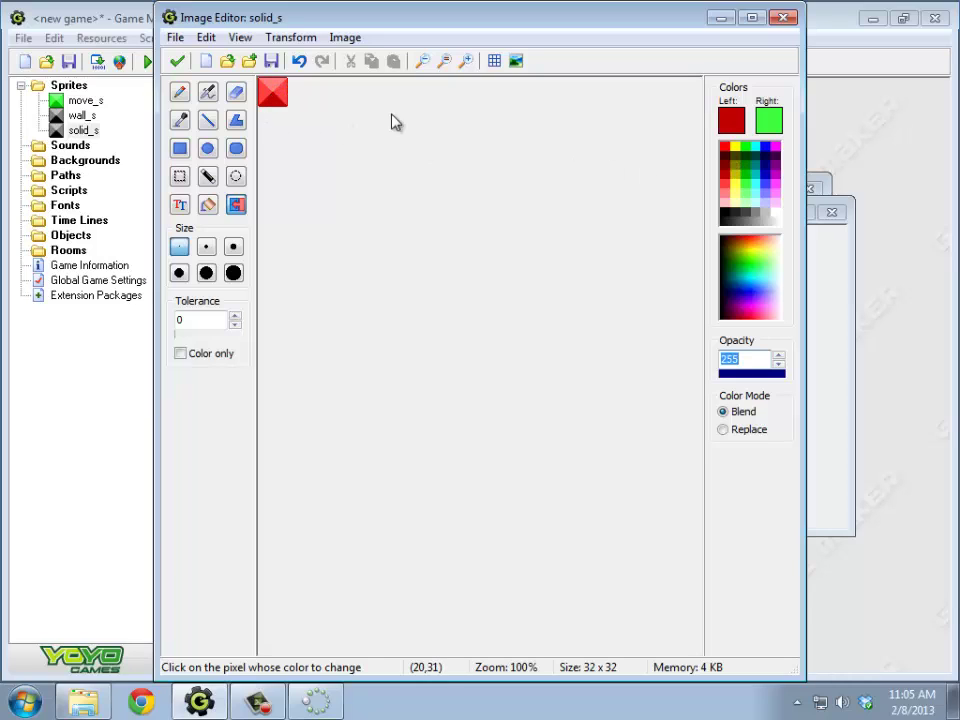
# Draw a black line along the top edge and accept edits in both editors.
pyautogui.click(466, 62)
pyautogui.click(466, 62)
pyautogui.click(466, 62)
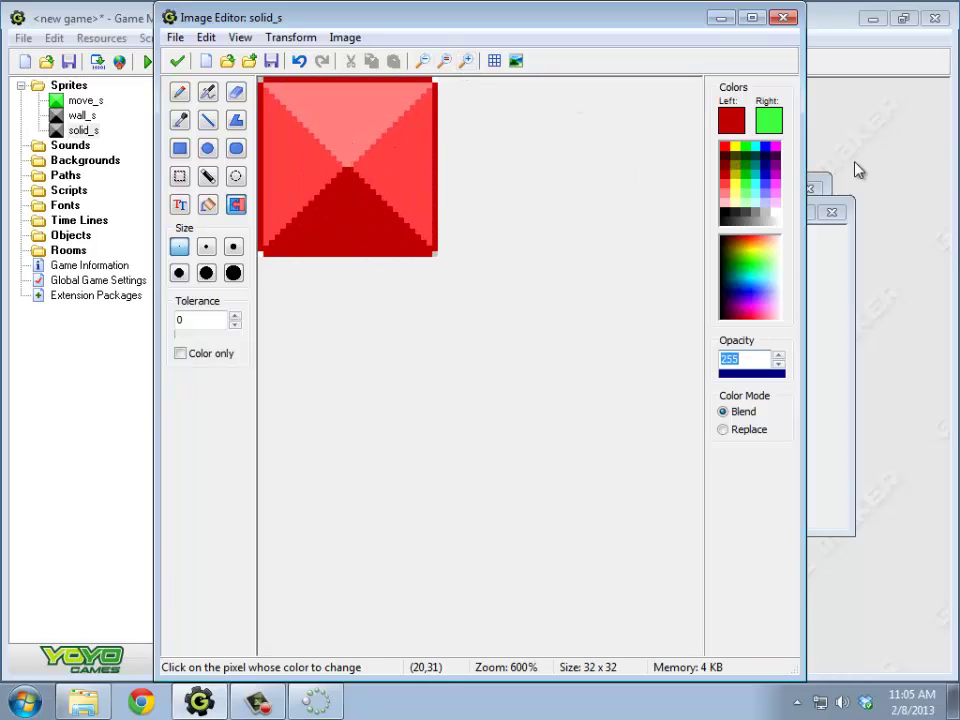
pyautogui.click(723, 214)
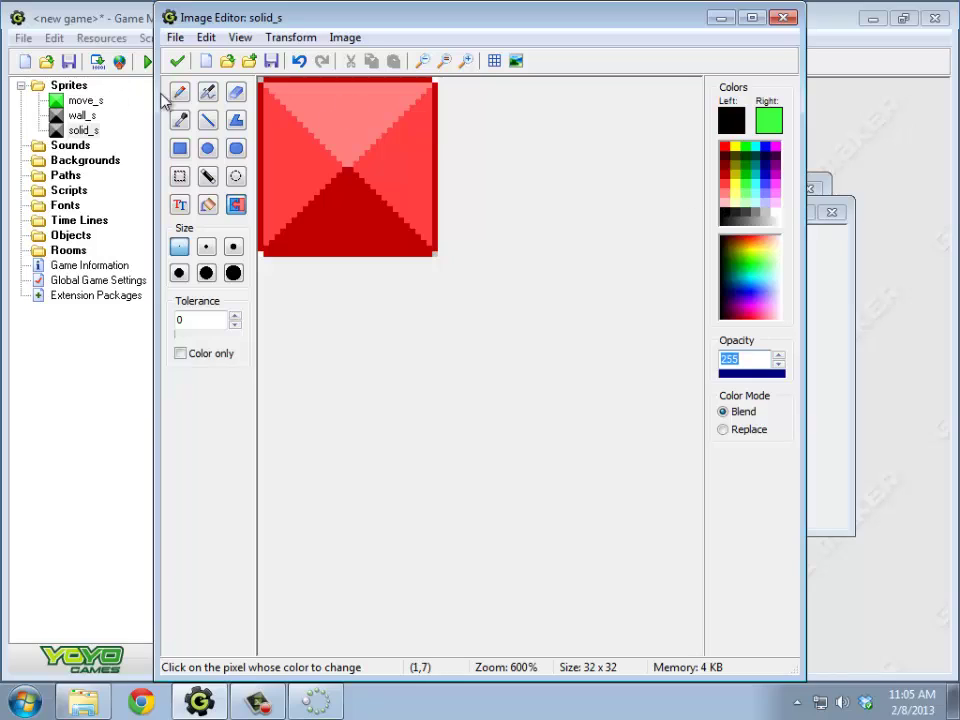
pyautogui.click(209, 122)
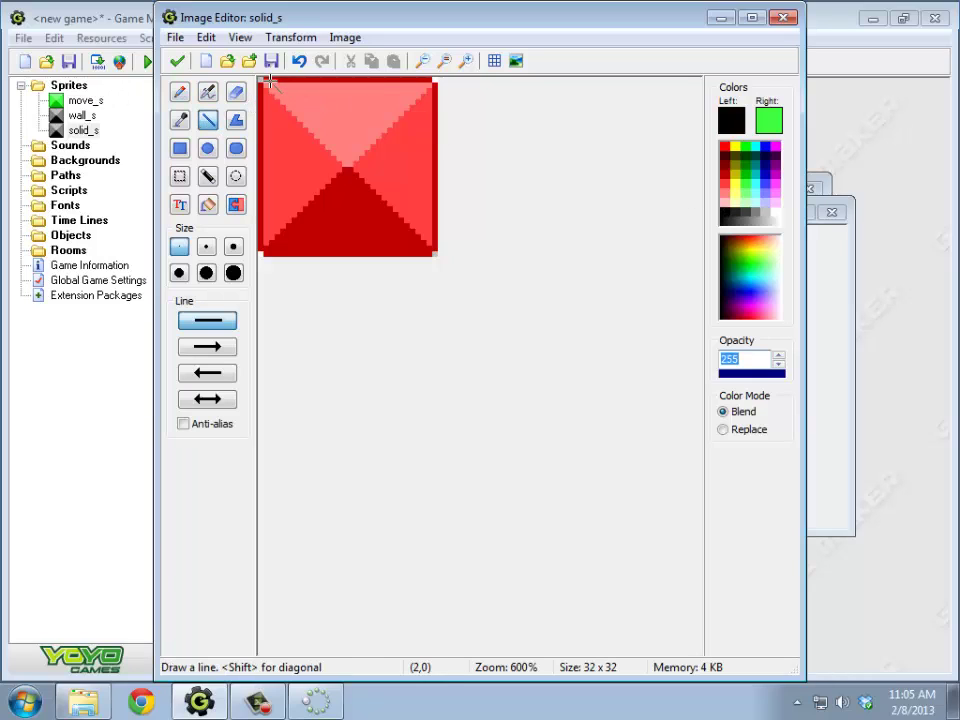
pyautogui.moveTo(260, 80)
pyautogui.mouseDown()
pyautogui.moveTo(437, 79)
pyautogui.moveTo(439, 269)
pyautogui.moveTo(435, 256)
pyautogui.moveTo(255, 255)
pyautogui.moveTo(262, 83)
pyautogui.mouseUp()
pyautogui.click(177, 62)
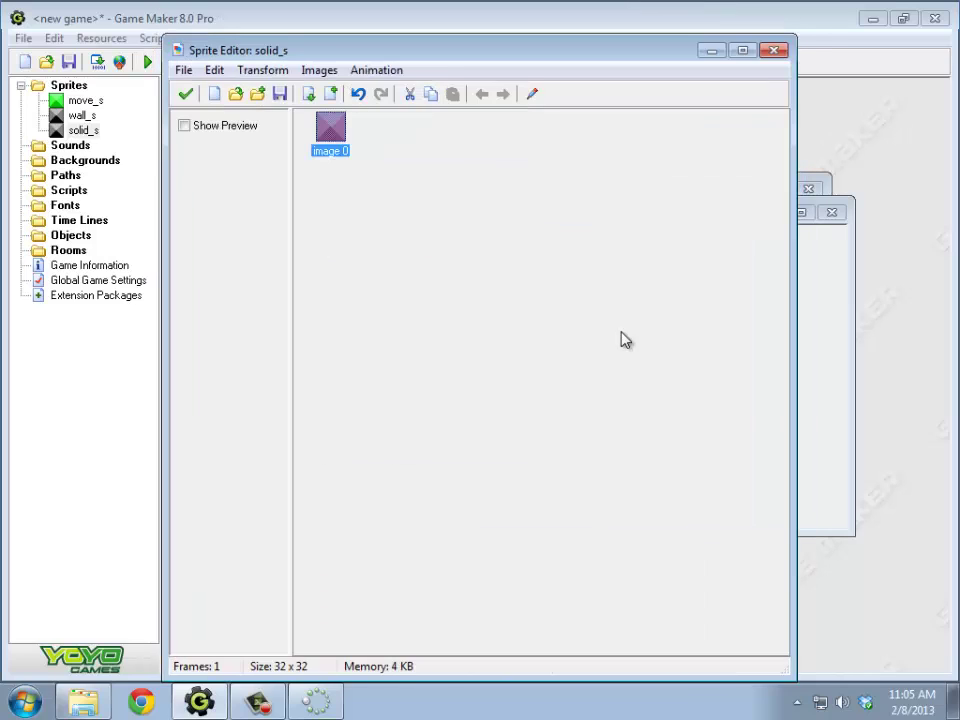
pyautogui.click(185, 94)
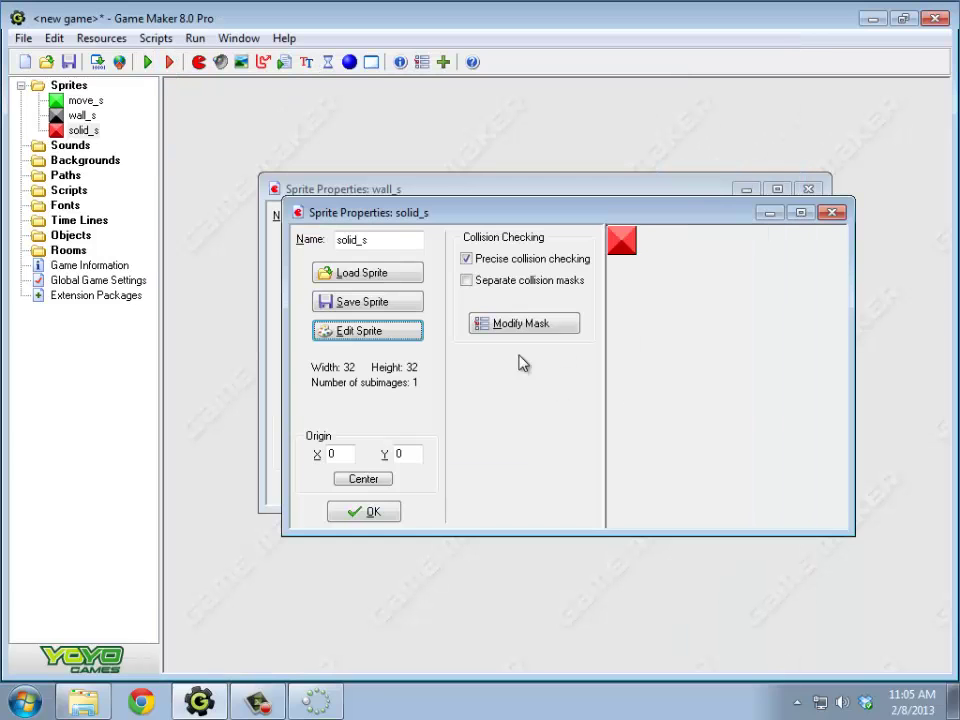
# Close the solid_s and wall_s Sprite Properties dialogs with OK.
pyautogui.click(370, 512)
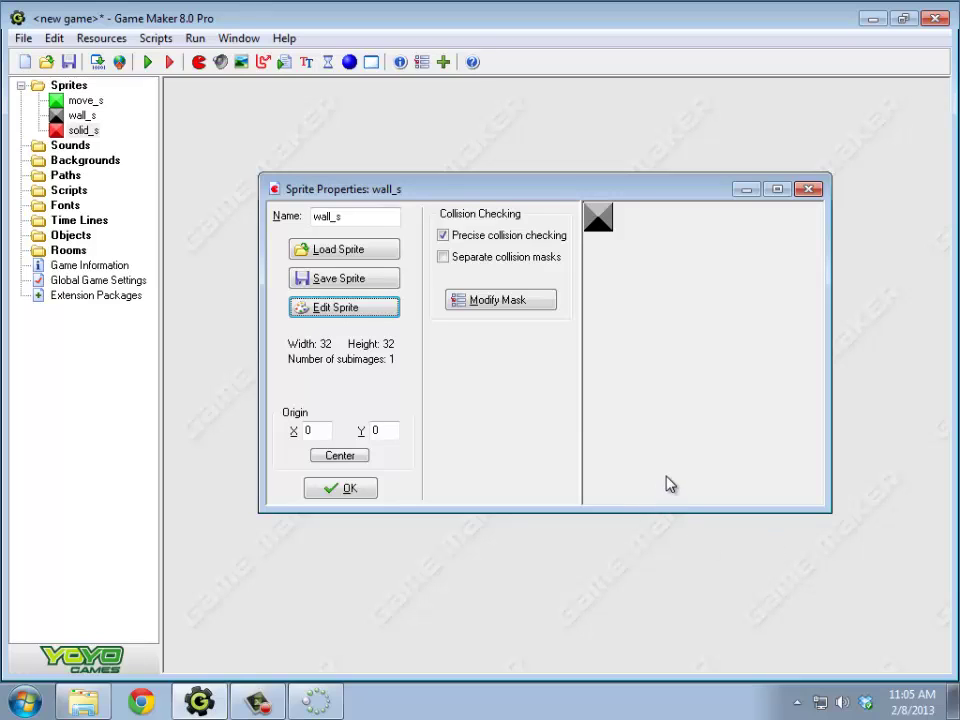
pyautogui.click(356, 494)
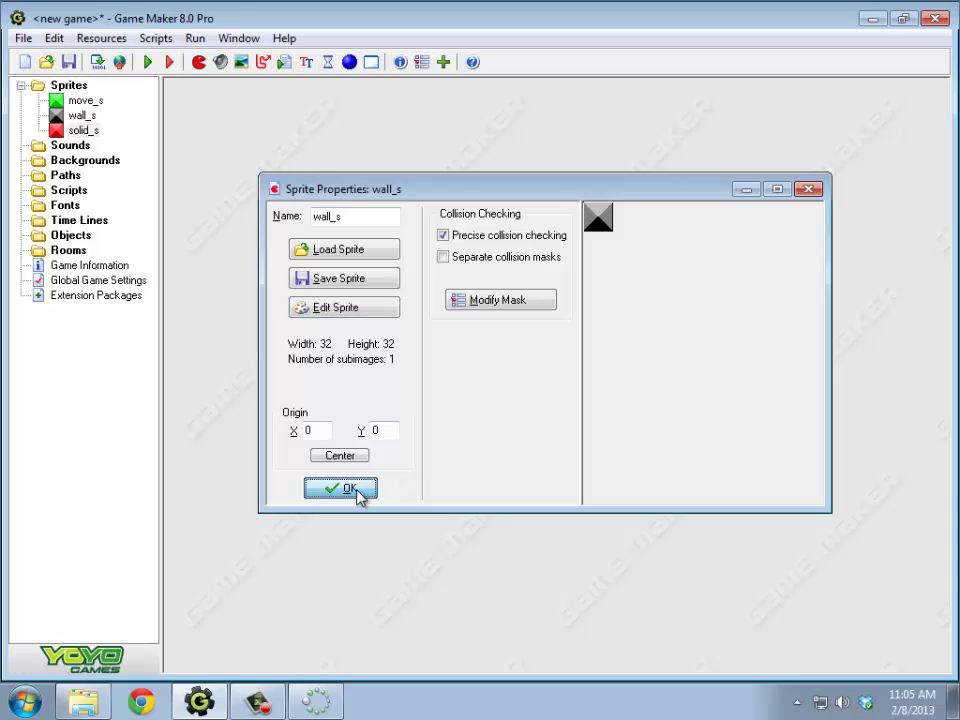
pyautogui.click(350, 489)
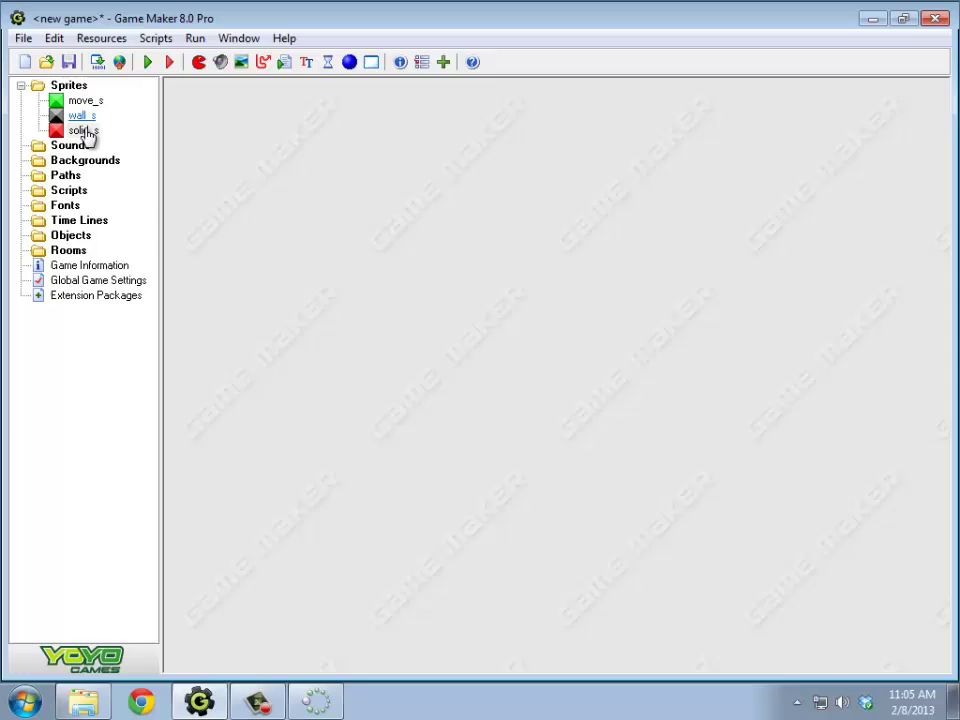
# Create object move_o using the move_s sprite.
pyautogui.click(350, 63)
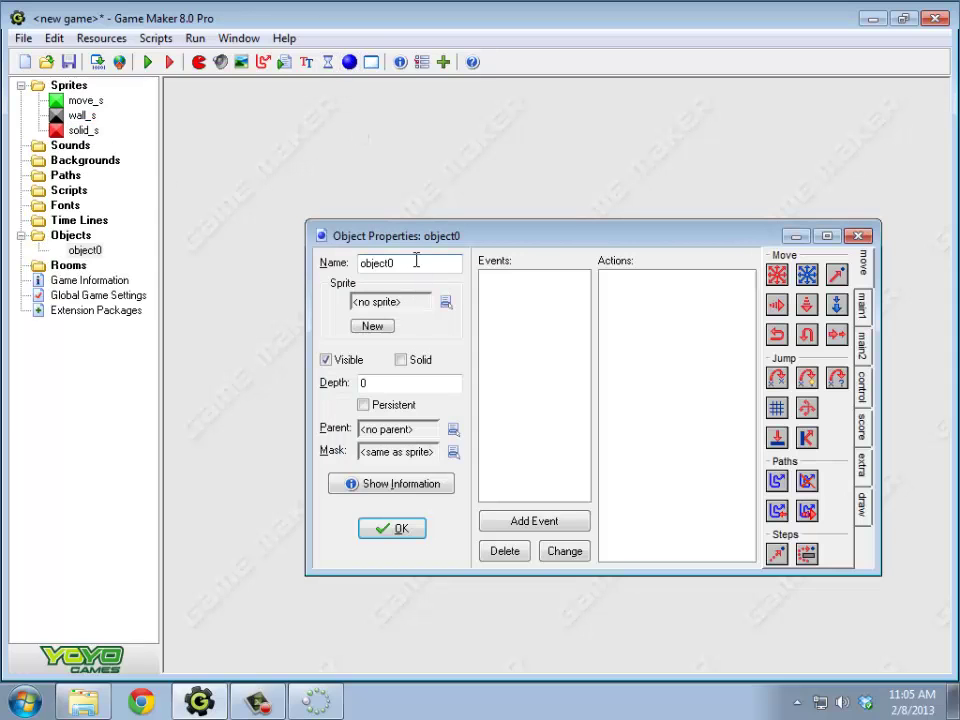
pyautogui.write('move_o')
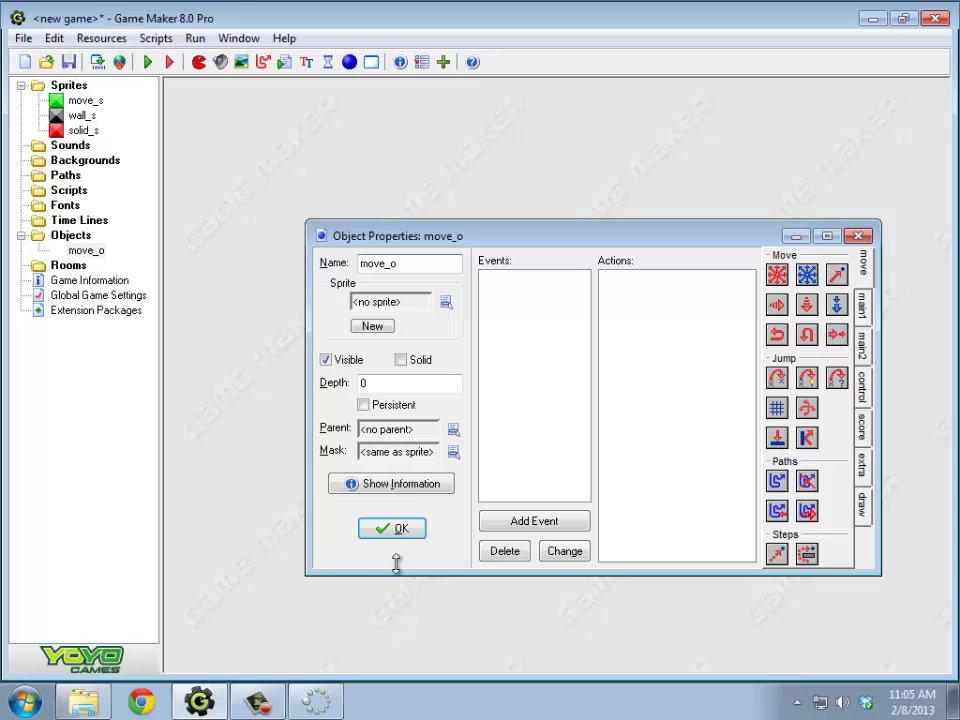
pyautogui.click(415, 533)
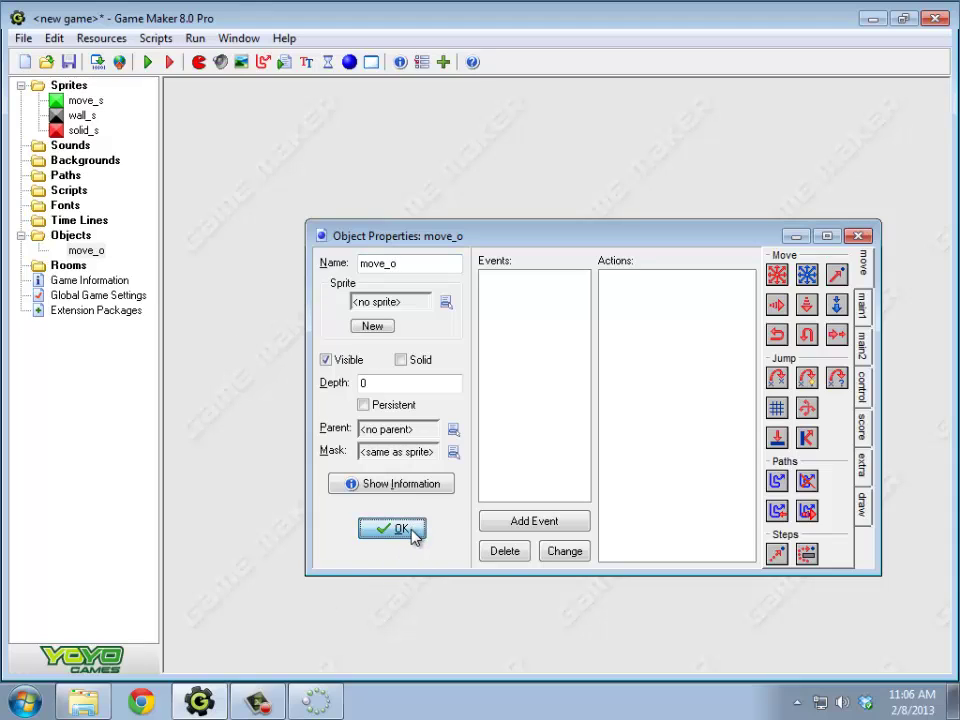
pyautogui.click(446, 301)
pyautogui.click(514, 330)
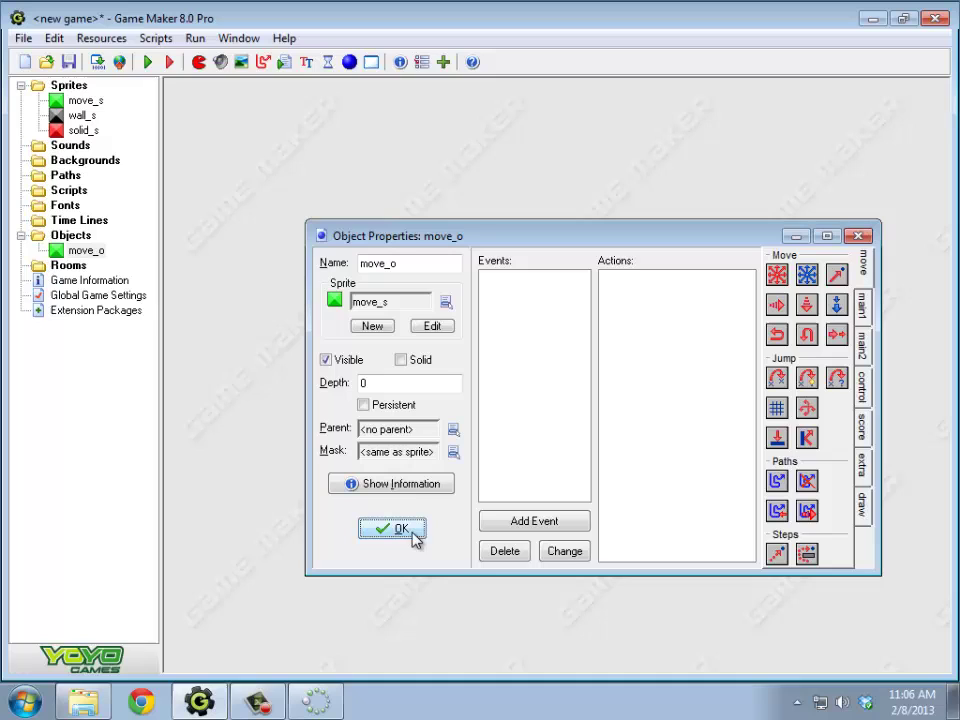
pyautogui.moveTo(463, 237); pyautogui.dragTo(345, 115)
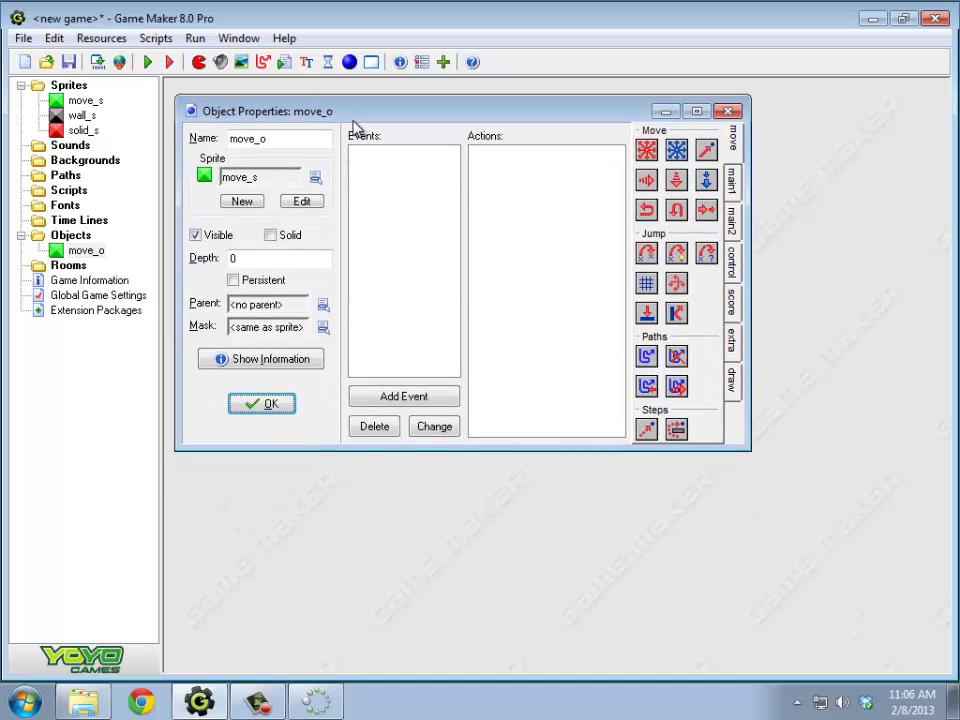
# Create object wall_o using the wall_s sprite.
pyautogui.click(349, 62)
pyautogui.moveTo(446, 260); pyautogui.dragTo(361, 236)
pyautogui.doubleClick(330, 263)
pyautogui.write('wall_o')
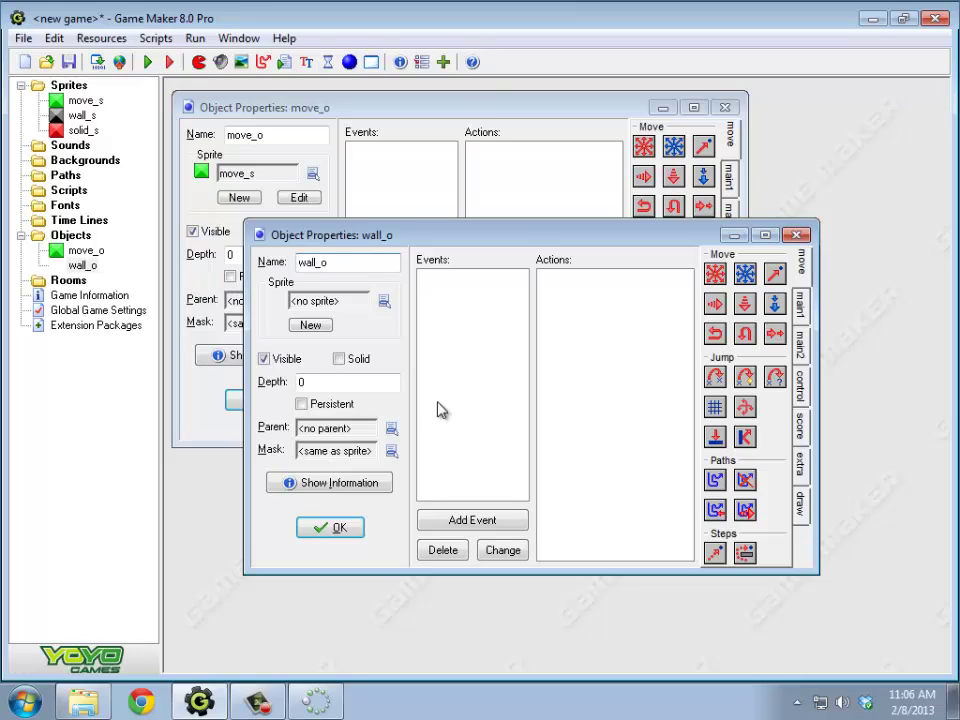
pyautogui.click(384, 300)
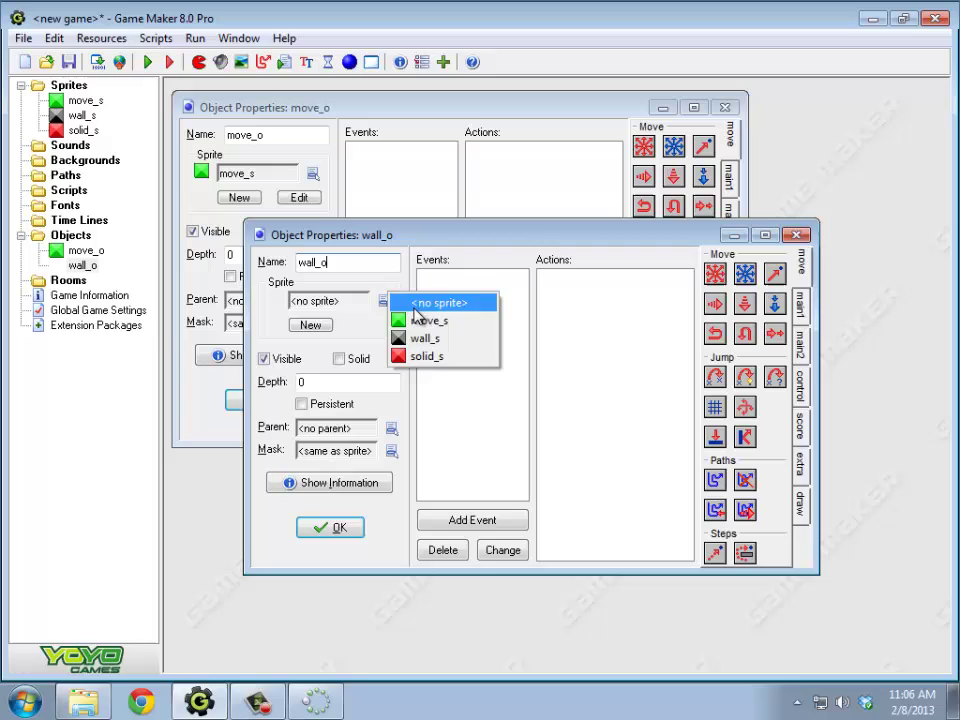
pyautogui.click(420, 336)
pyautogui.moveTo(481, 243); pyautogui.dragTo(478, 210)
# Create object solid_o using the solid_s sprite.
pyautogui.click(350, 62)
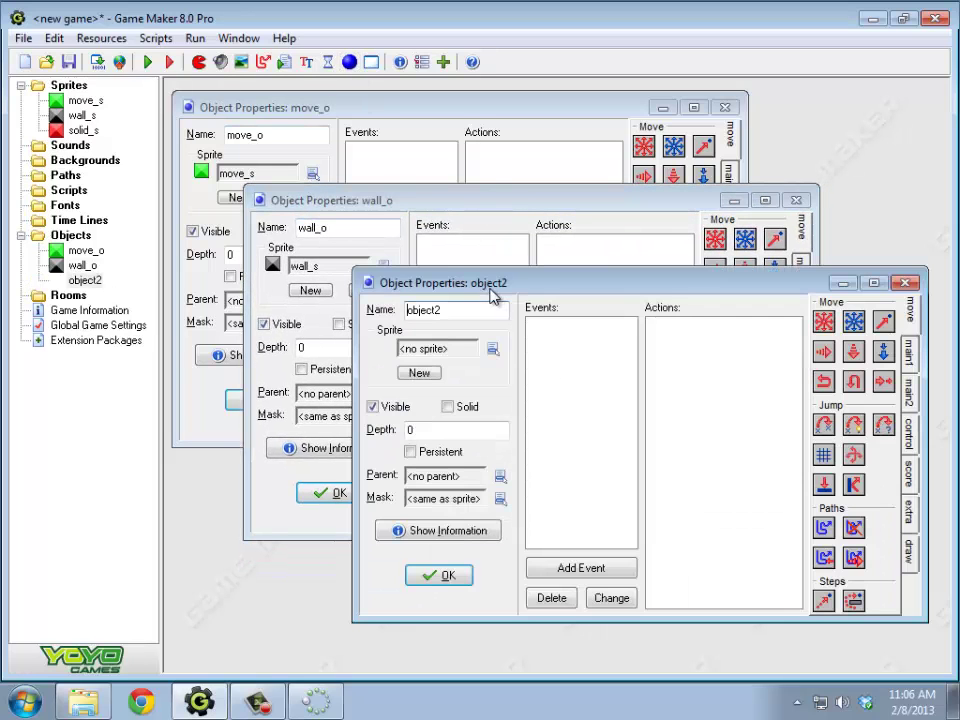
pyautogui.moveTo(493, 294); pyautogui.dragTo(444, 306)
pyautogui.write('solid_o')
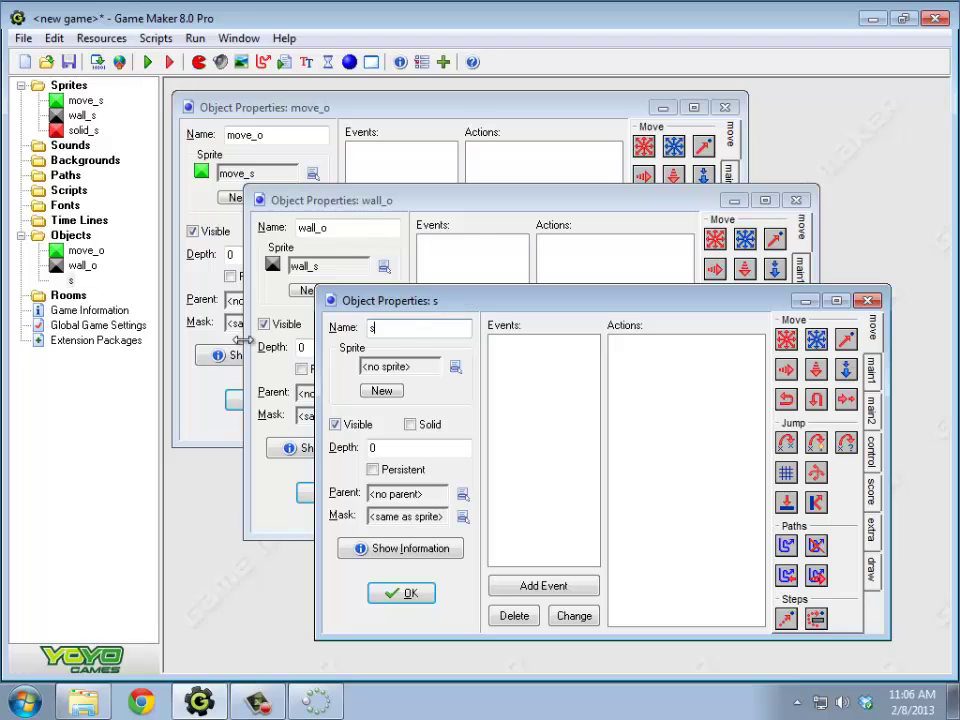
pyautogui.click(454, 367)
pyautogui.click(493, 431)
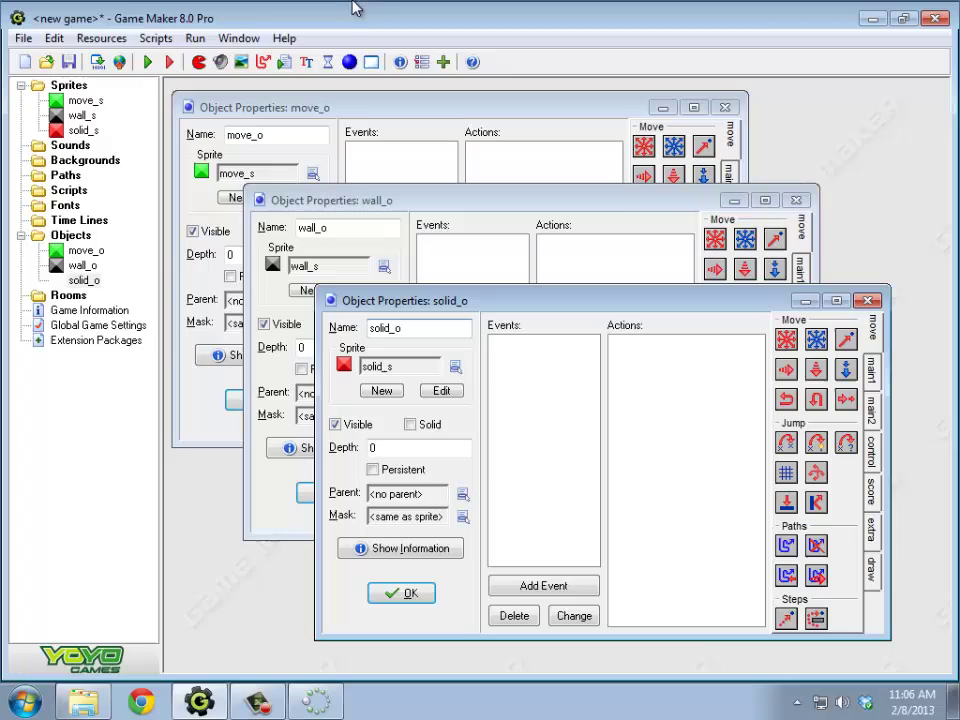
pyautogui.click(154, 40)
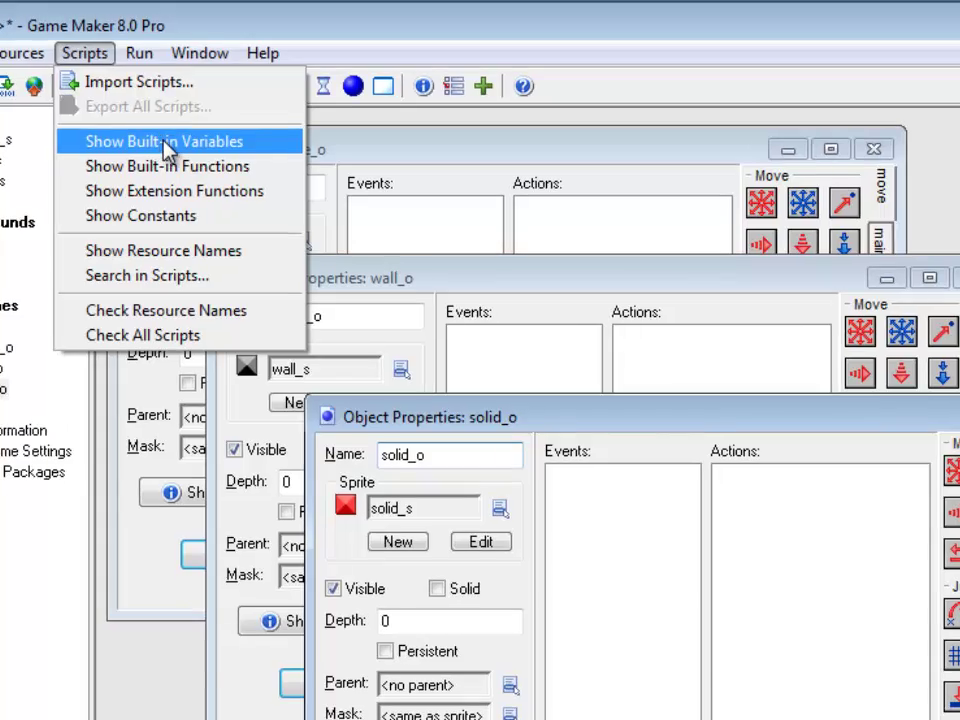
pyautogui.click(167, 143)
pyautogui.moveTo(908, 236); pyautogui.dragTo(909, 161)
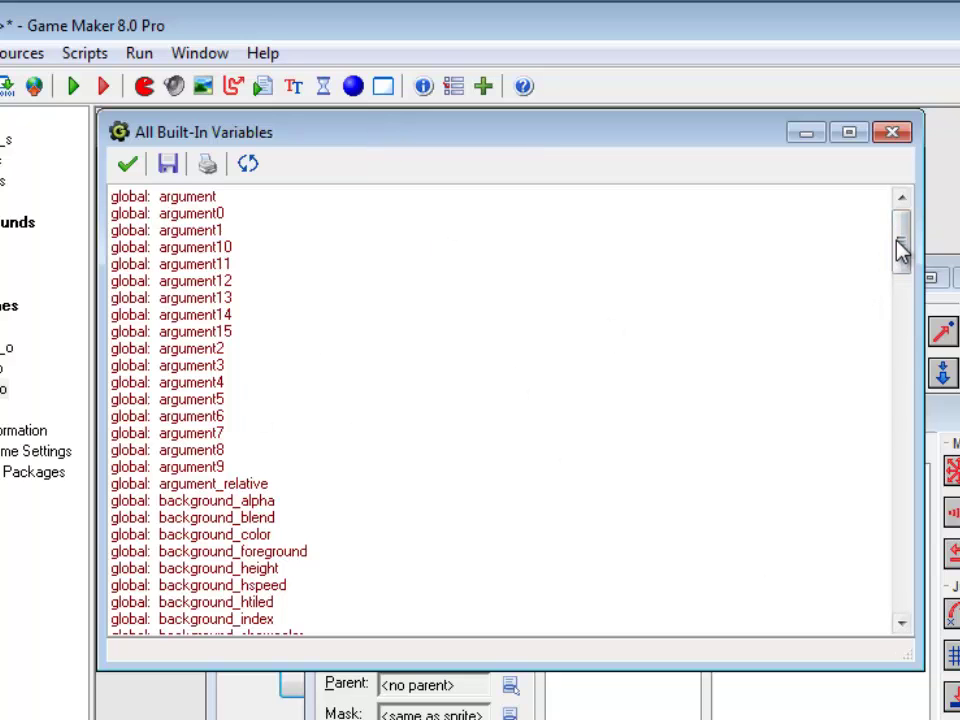
pyautogui.moveTo(901, 250); pyautogui.dragTo(903, 410)
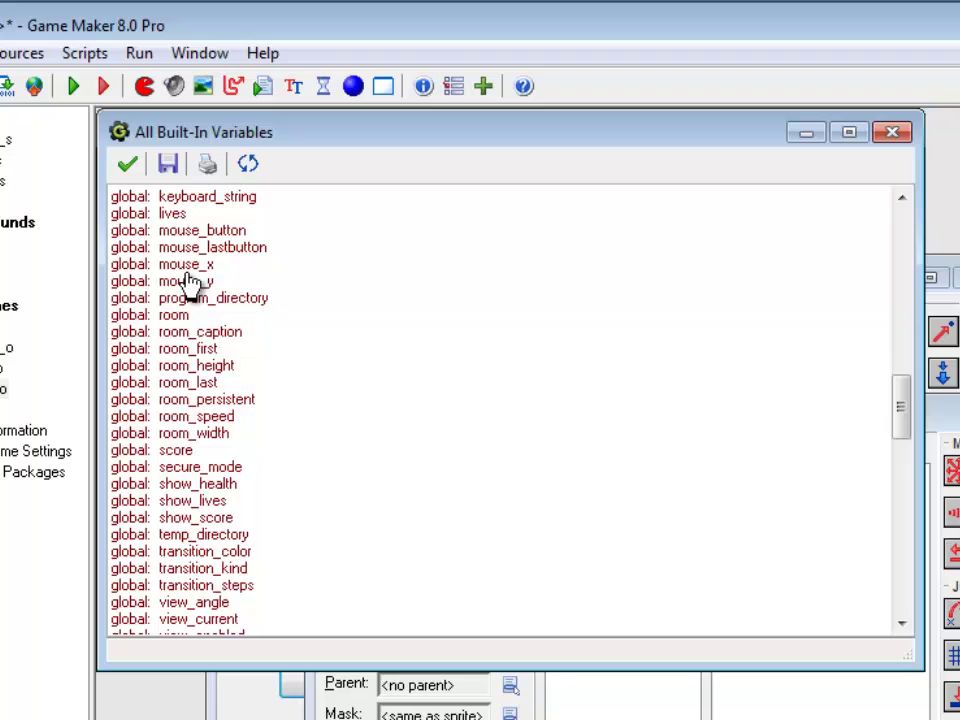
pyautogui.moveTo(901, 420); pyautogui.dragTo(904, 577)
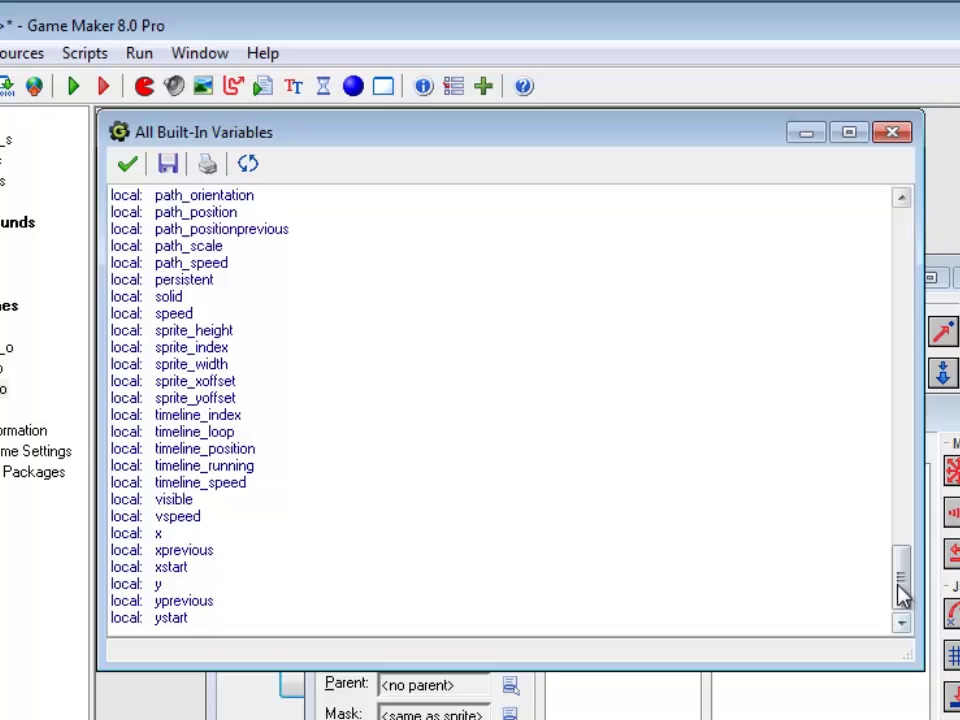
pyautogui.moveTo(902, 597); pyautogui.dragTo(921, 545)
pyautogui.click(135, 157)
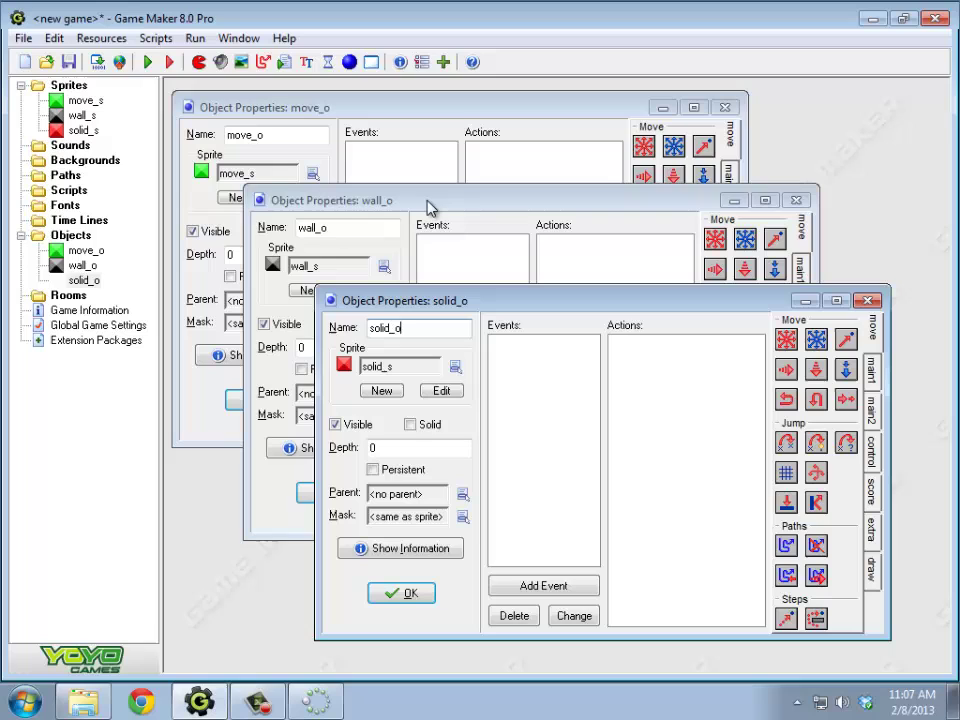
# Set wall_o's parent to solid_o and mark wall_o as Solid.
pyautogui.click(503, 217)
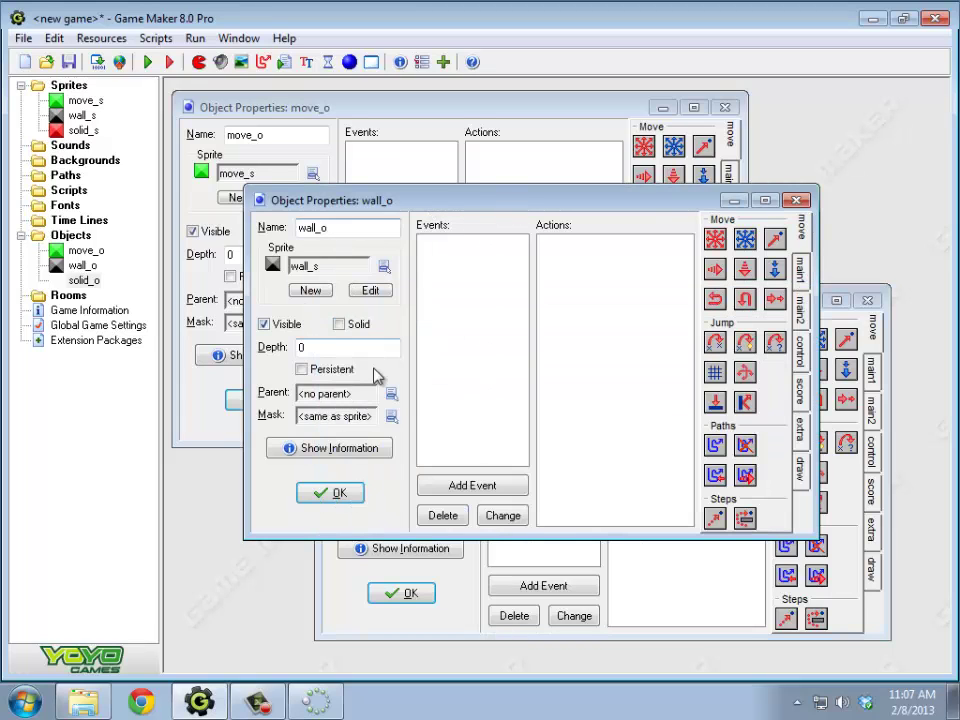
pyautogui.click(392, 394)
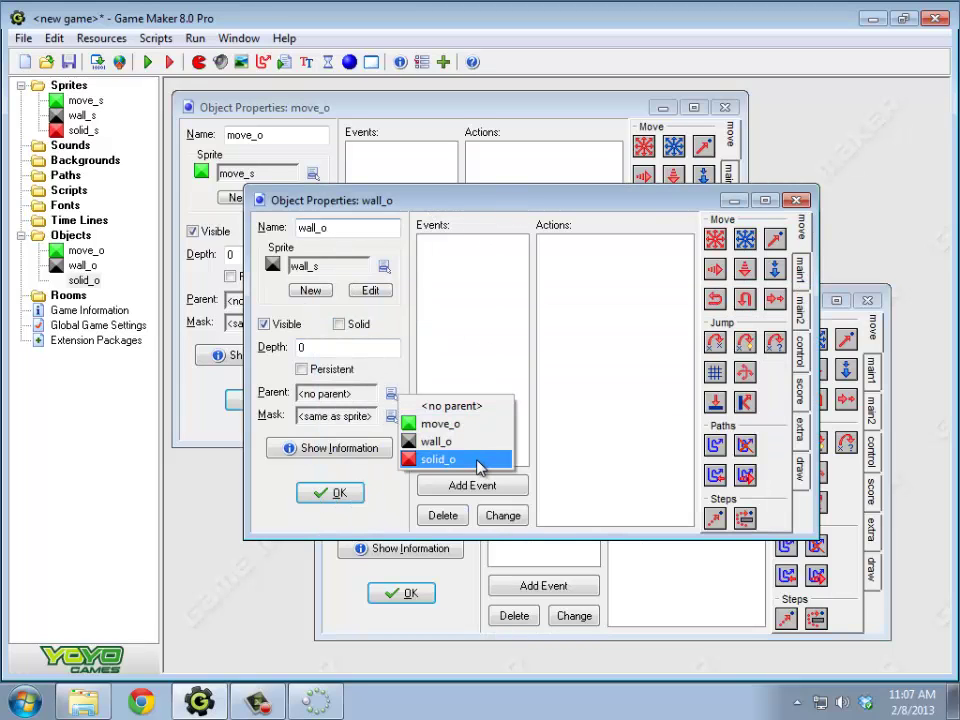
pyautogui.click(478, 462)
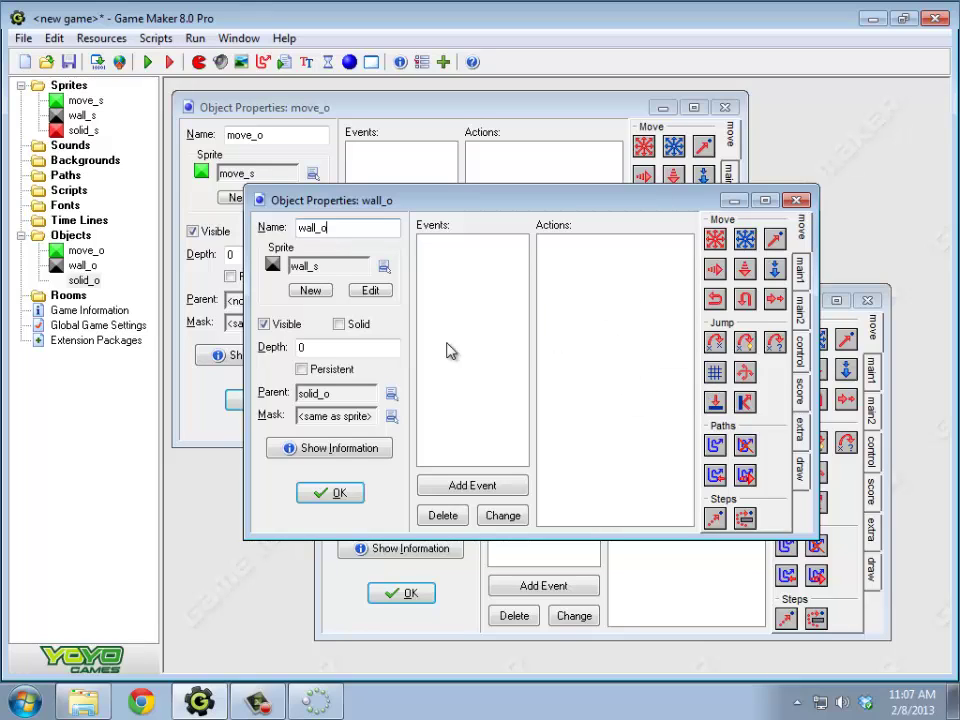
pyautogui.click(339, 324)
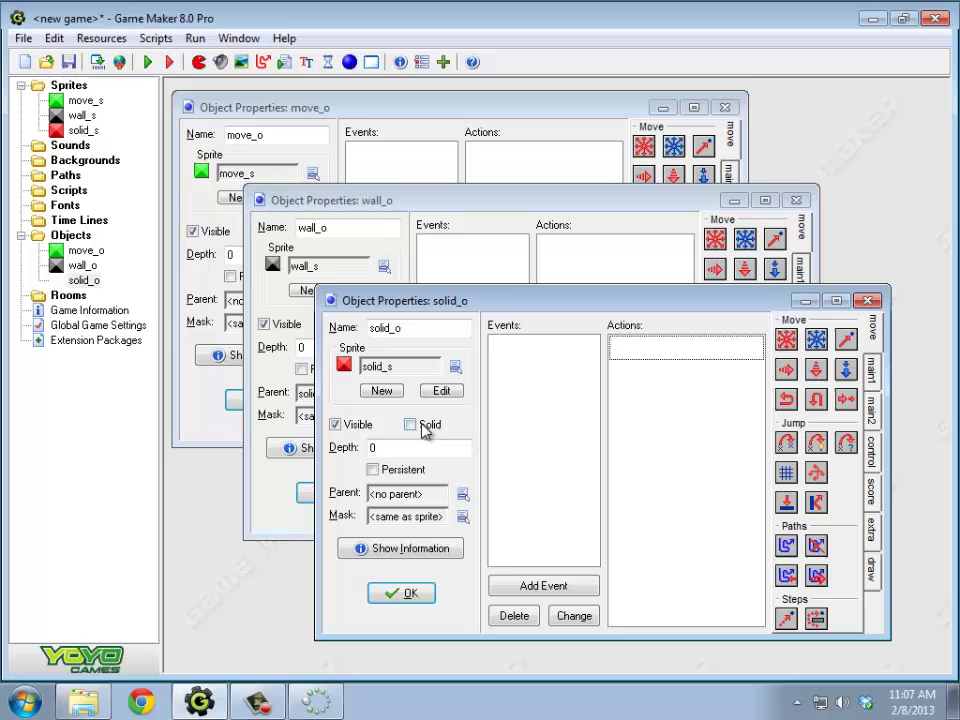
# Mark solid_o as Solid and review both objects' properties.
pyautogui.click(410, 424)
pyautogui.moveTo(474, 305); pyautogui.dragTo(474, 354)
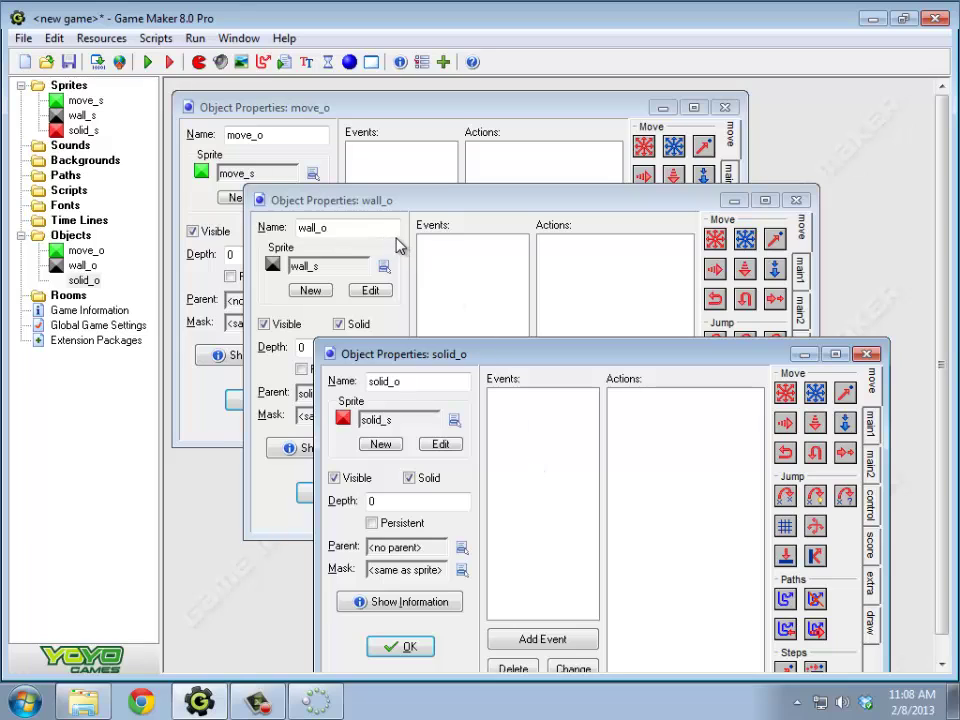
pyautogui.click(315, 227)
pyautogui.click(577, 594)
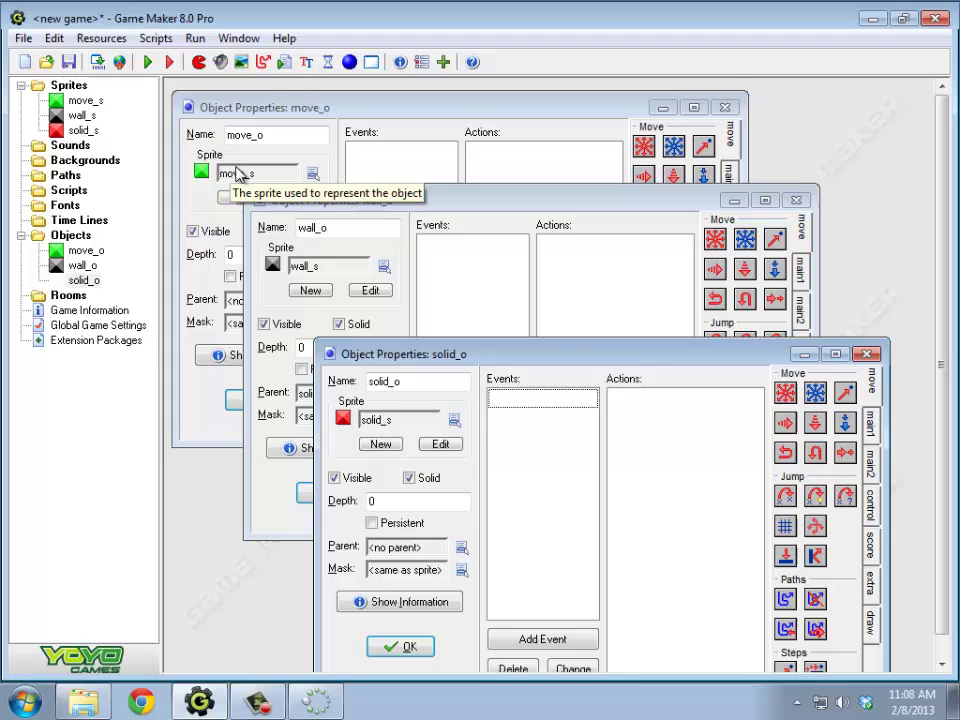
pyautogui.click(735, 488)
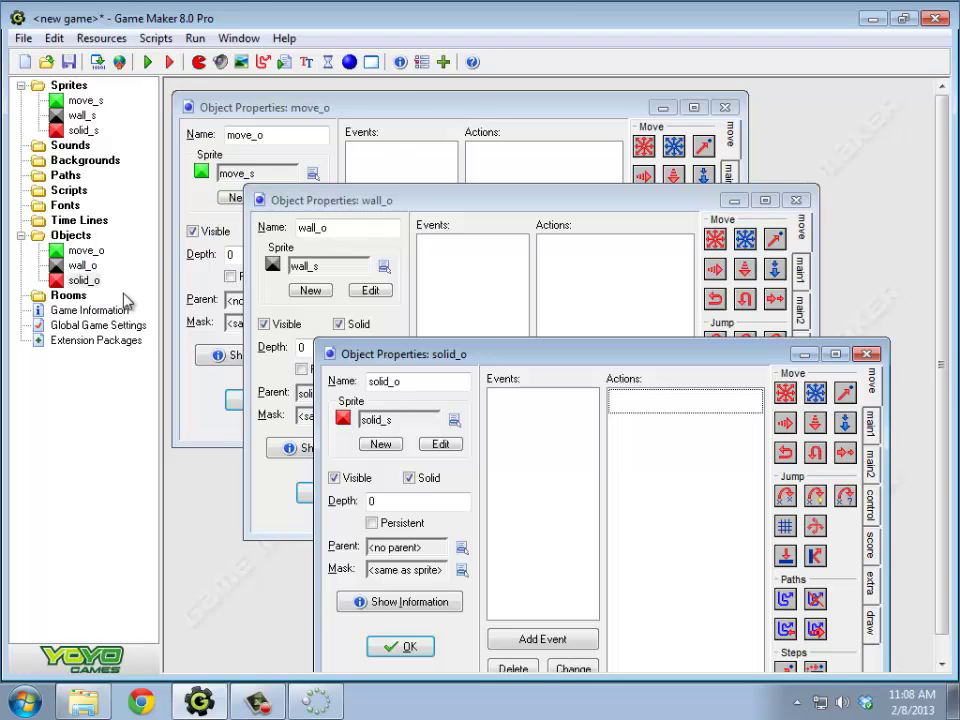
# Create room0, maximize its editor, and paint wall_o blocks down the left edge and along the bottom.
pyautogui.rightClick(68, 297)
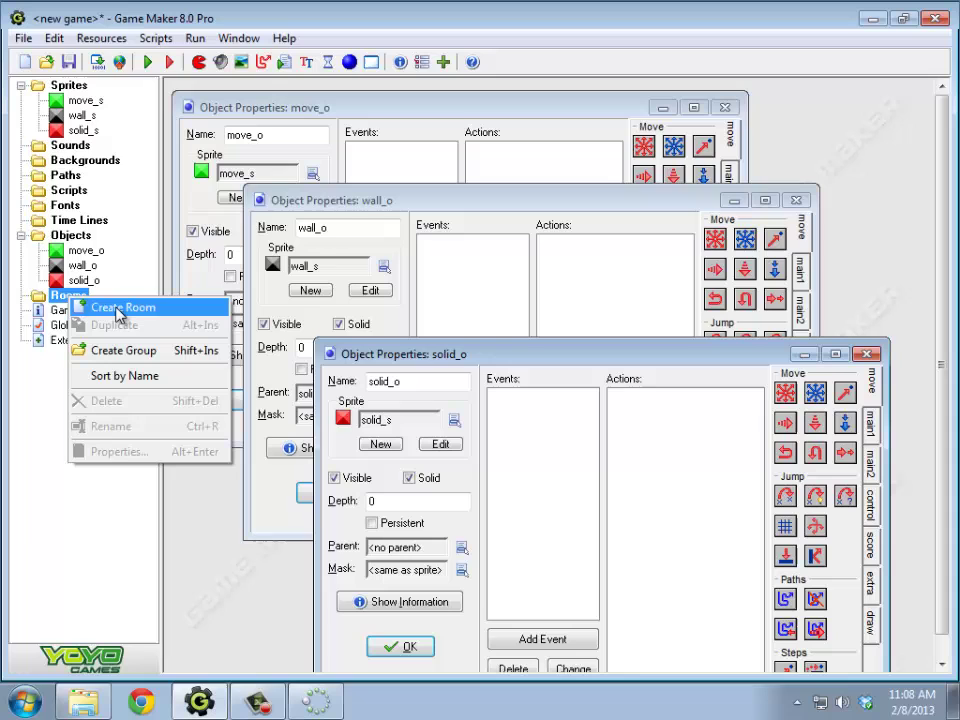
pyautogui.click(118, 310)
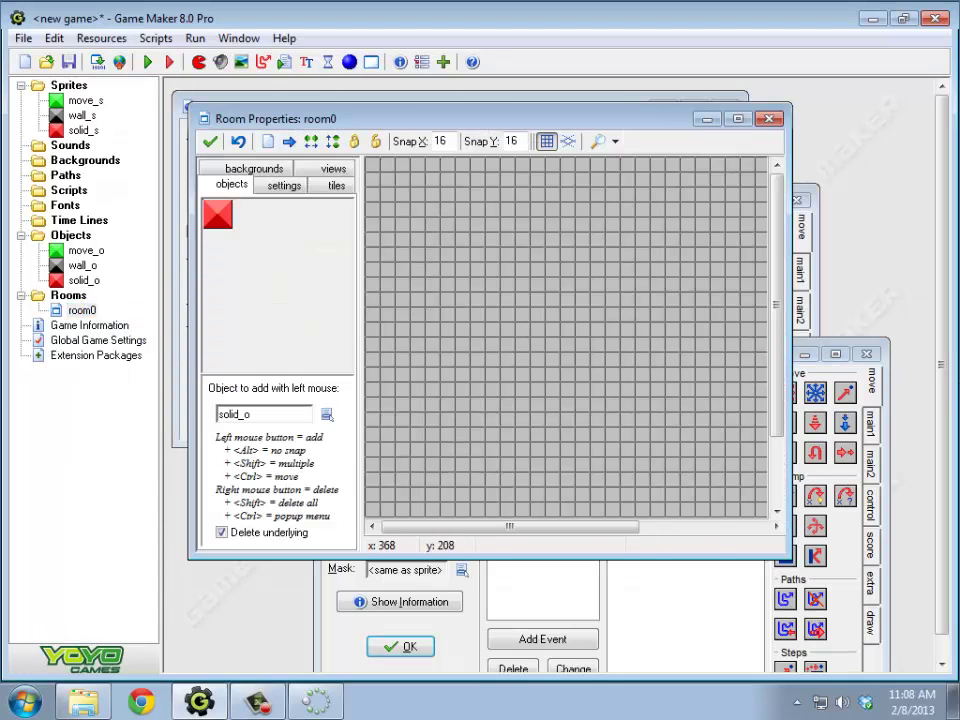
pyautogui.click(744, 121)
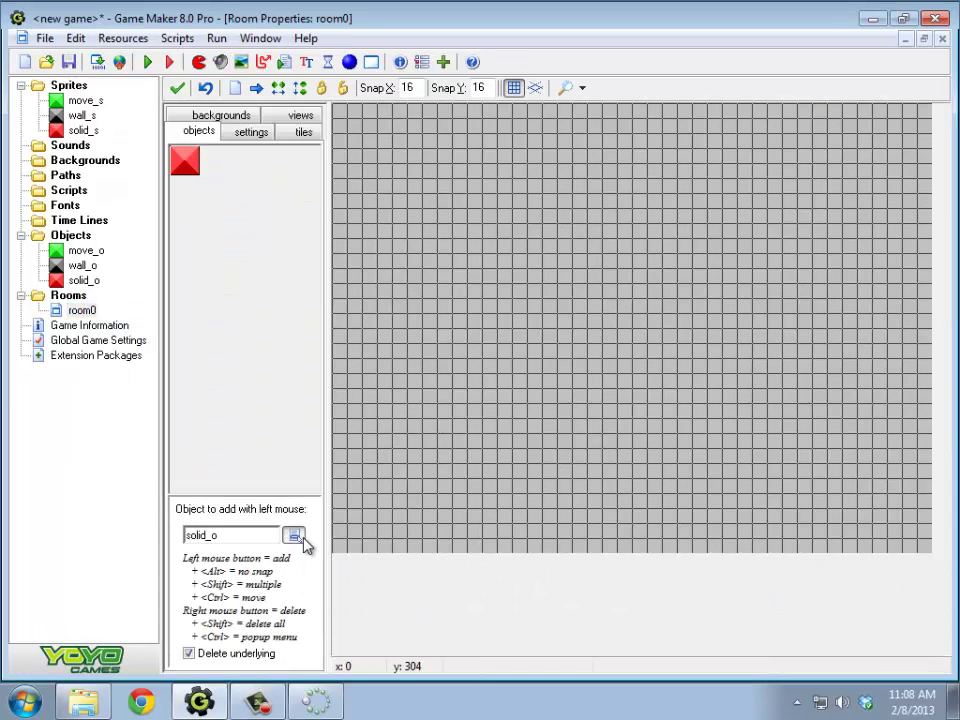
pyautogui.click(295, 536)
pyautogui.click(330, 567)
pyautogui.moveTo(338, 117)
pyautogui.keyDown('shift'); pyautogui.mouseDown()
pyautogui.moveTo(313, 355)
pyautogui.moveTo(343, 330)
pyautogui.moveTo(339, 541)
pyautogui.moveTo(420, 548)
pyautogui.moveTo(368, 536)
pyautogui.moveTo(536, 538)
pyautogui.moveTo(520, 532)
pyautogui.moveTo(585, 545)
pyautogui.moveTo(660, 540)
pyautogui.mouseUp(); pyautogui.keyUp('shift')
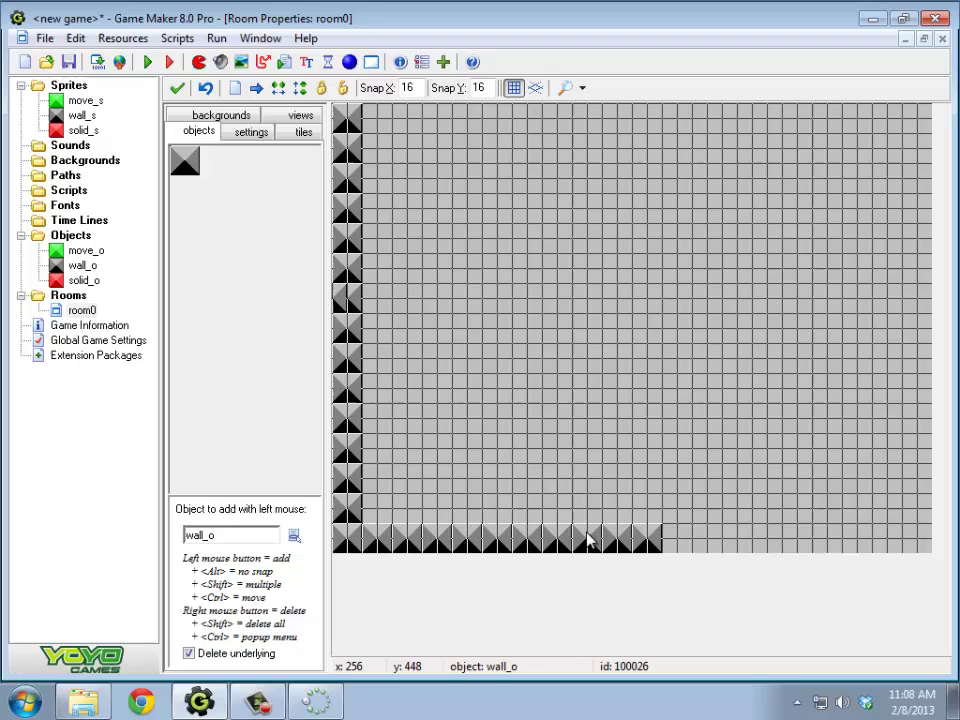
pyautogui.moveTo(670, 540)
pyautogui.keyDown('shift'); pyautogui.mouseDown()
pyautogui.moveTo(684, 460)
pyautogui.moveTo(674, 470)
pyautogui.moveTo(675, 415)
pyautogui.mouseUp(); pyautogui.keyUp('shift')
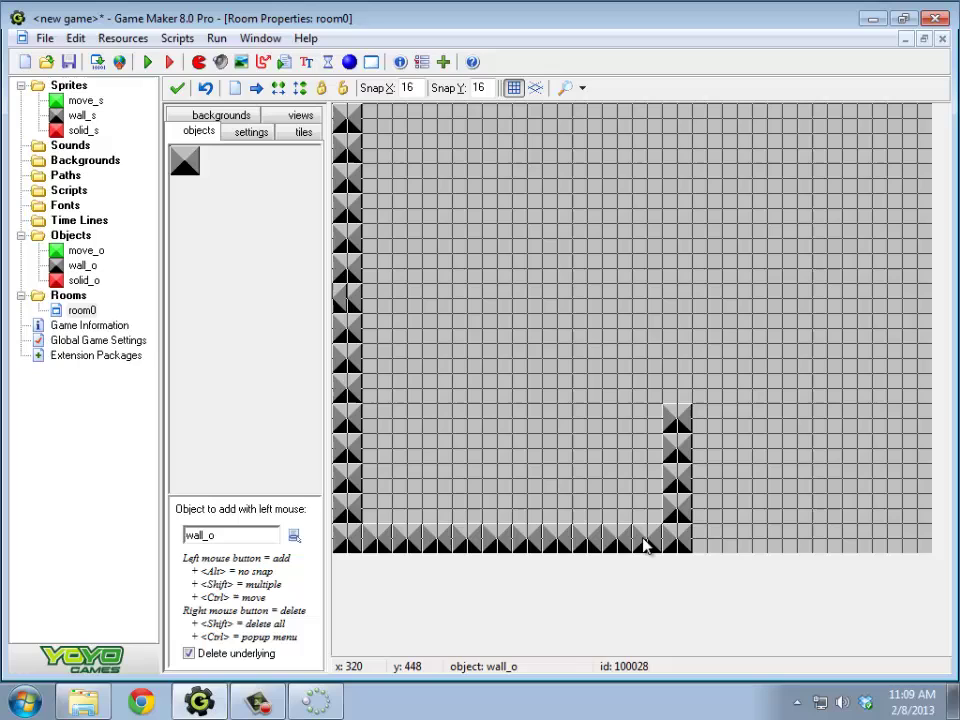
# Build a right-hand wall_o column from the floor up to the top of the room.
pyautogui.click(675, 388)
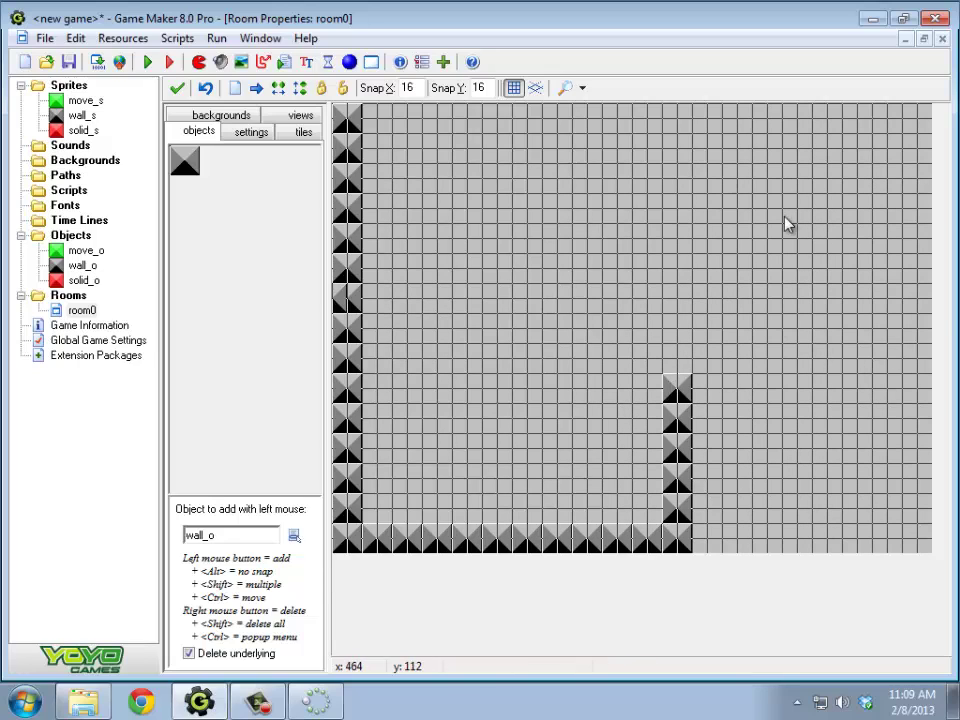
pyautogui.click(672, 355)
pyautogui.click(675, 325)
pyautogui.click(672, 295)
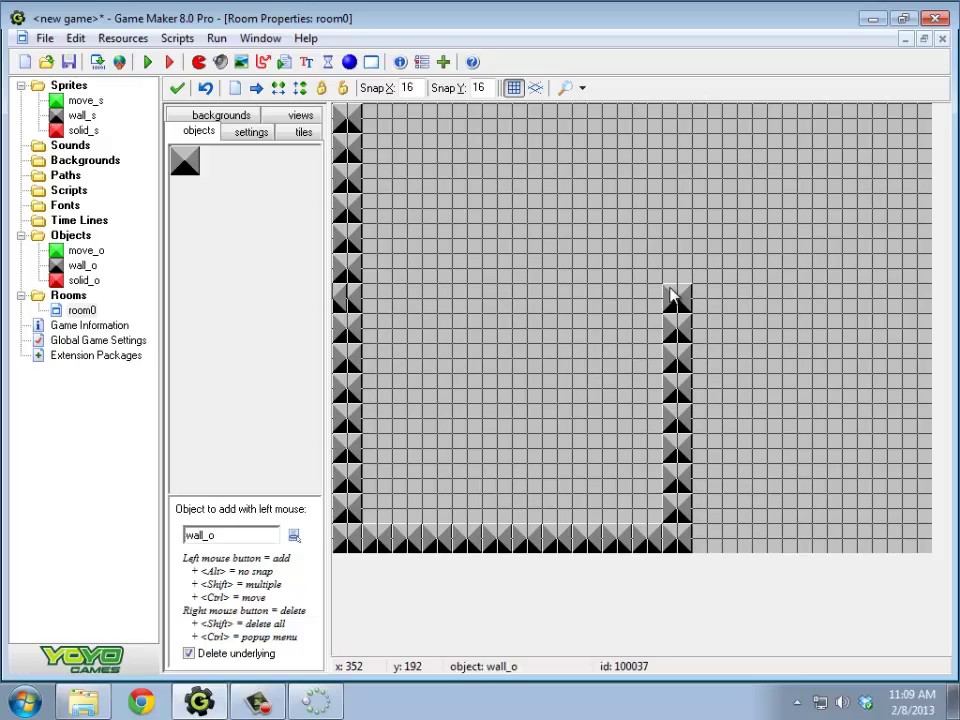
pyautogui.click(673, 275)
pyautogui.click(672, 260)
pyautogui.click(673, 243)
pyautogui.click(673, 228)
pyautogui.click(672, 212)
pyautogui.click(671, 197)
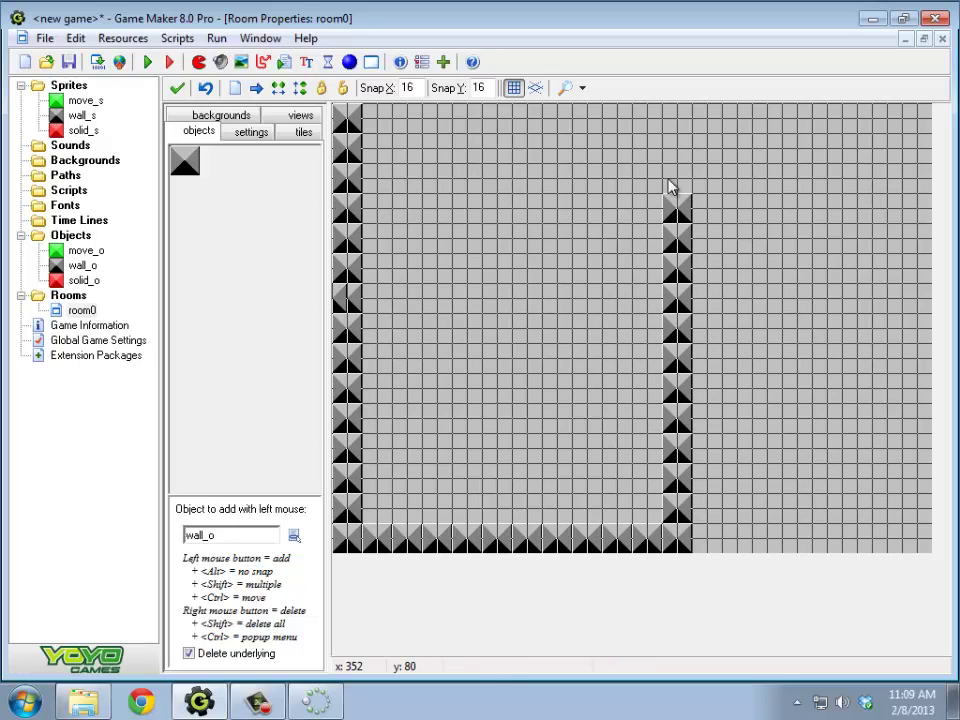
pyautogui.click(674, 165)
pyautogui.click(672, 135)
pyautogui.click(675, 110)
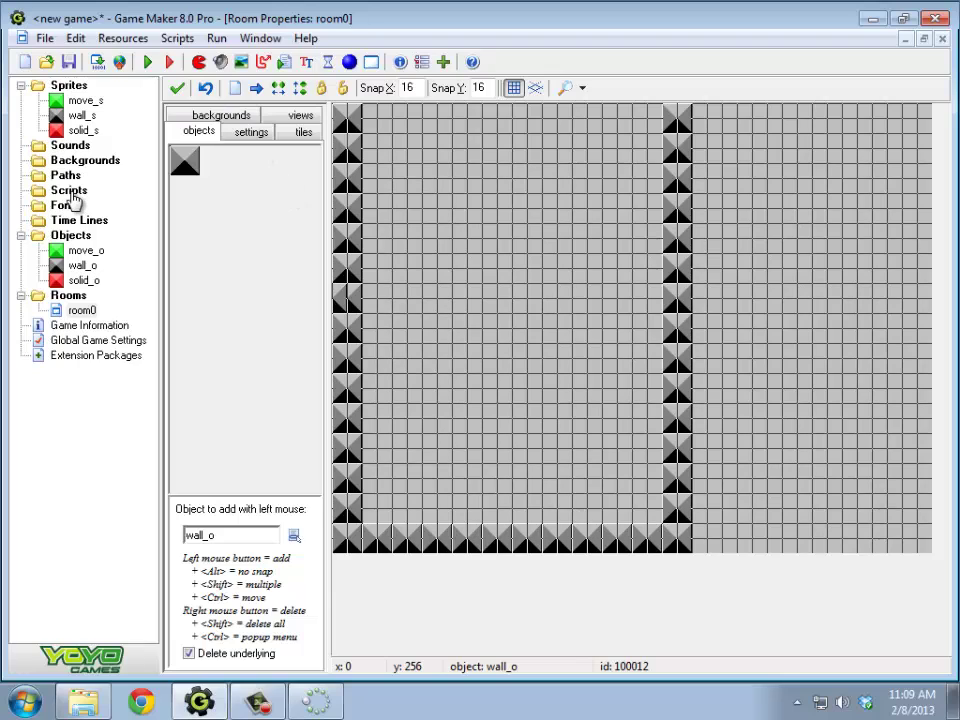
# Add a new script, script0, from the toolbar's Create a script button.
pyautogui.rightClick(70, 193)
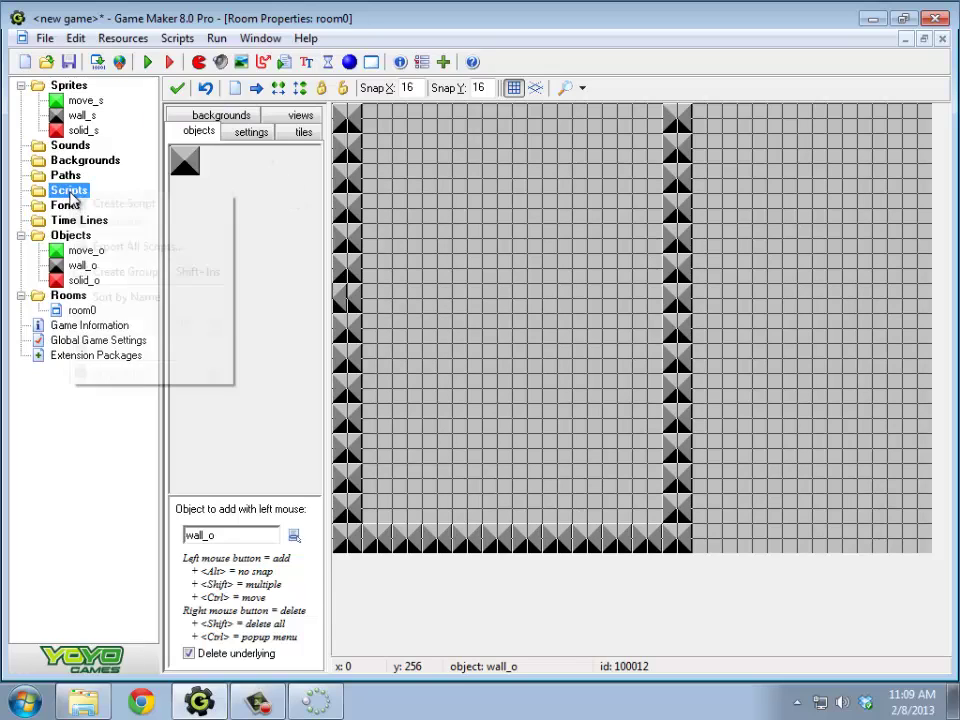
pyautogui.click(385, 35)
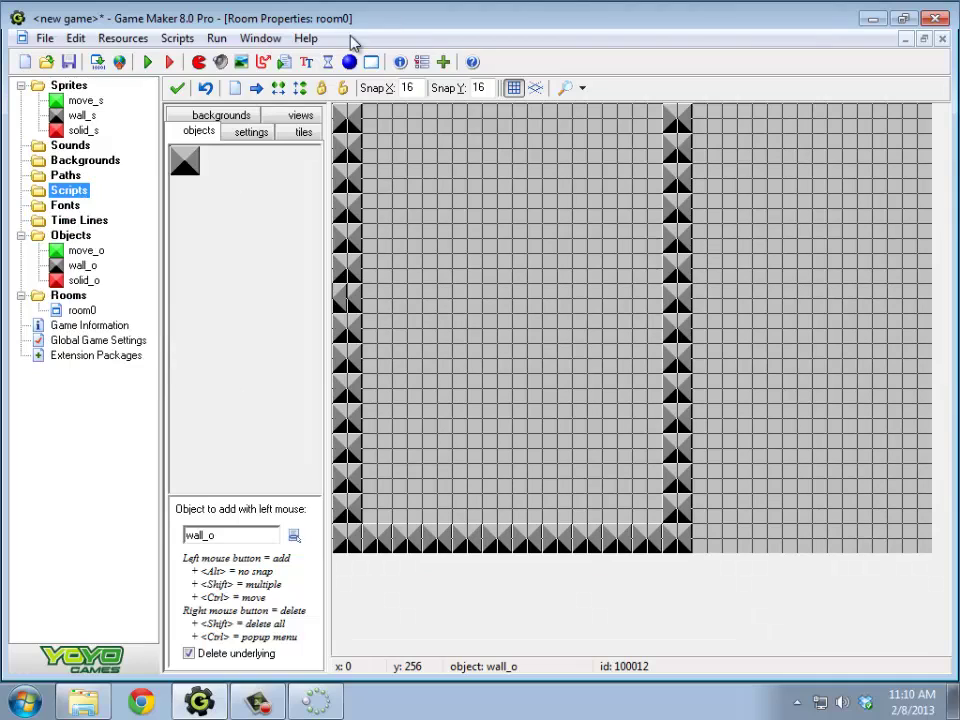
pyautogui.click(285, 63)
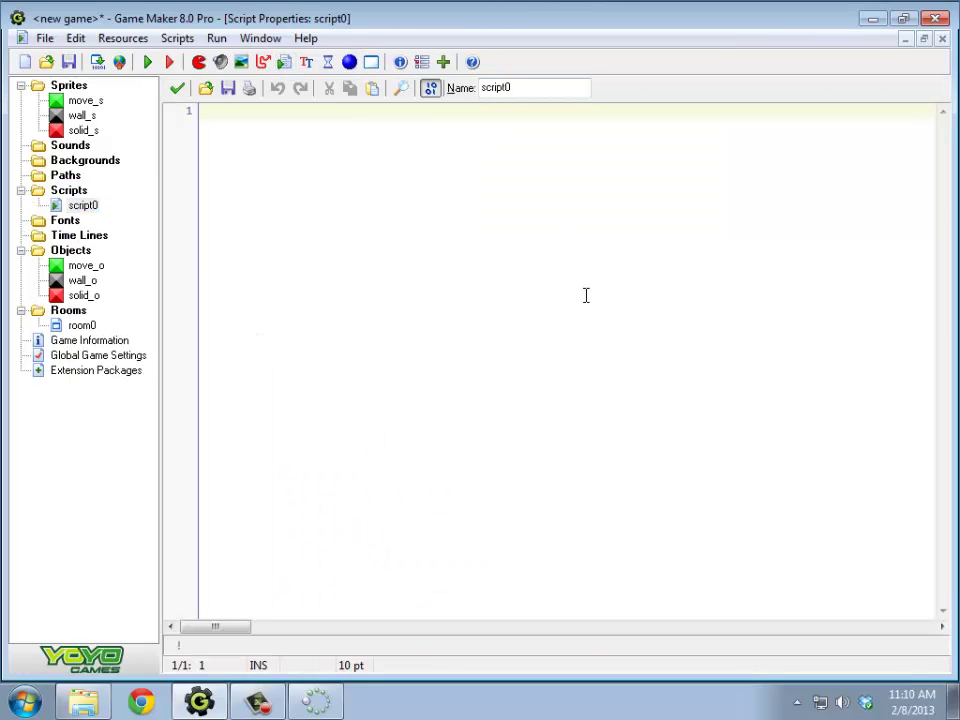
# Rename script0 to 'createShape' and place the cursor in the empty code area.
pyautogui.doubleClick(544, 87)
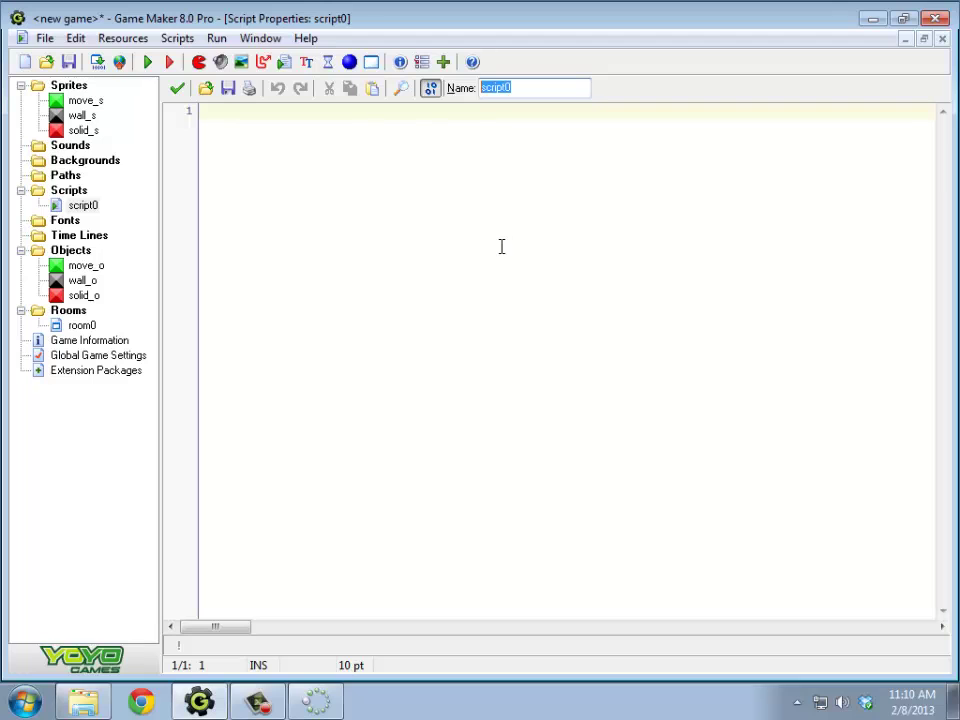
pyautogui.write('create')
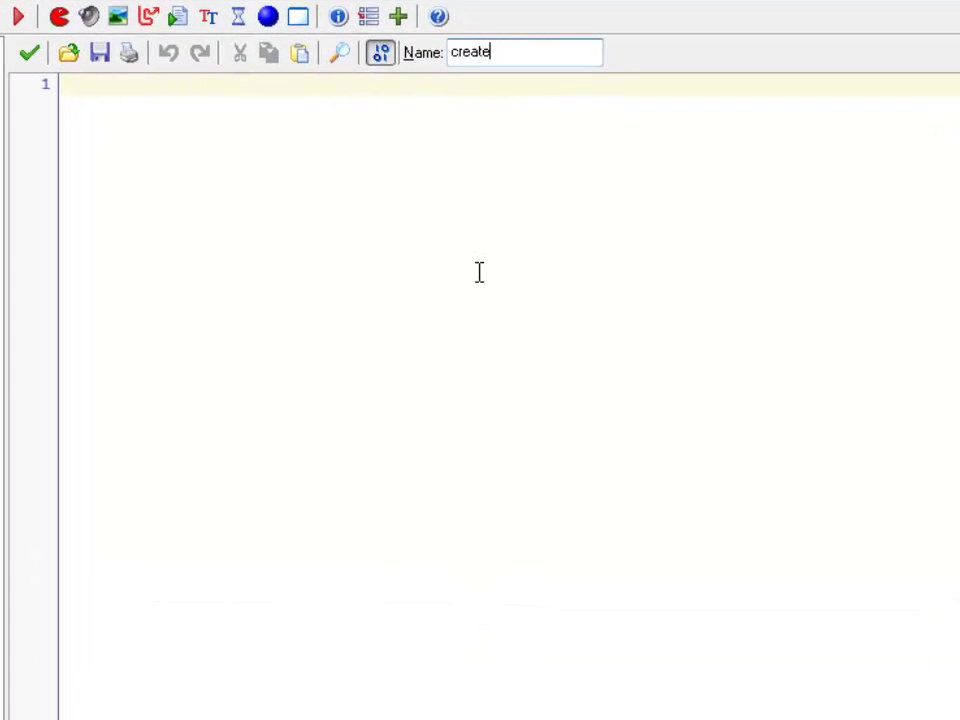
pyautogui.write('Shape')
pyautogui.click(422, 255)
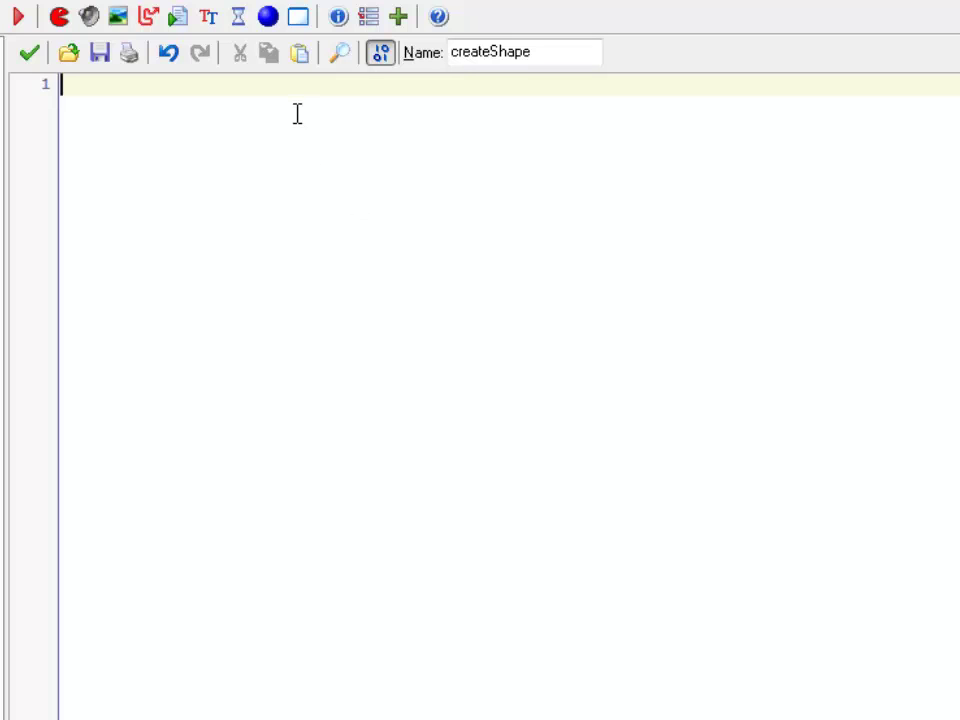
# Start the script's first line with 'shape =' and open the Game Maker Help documentation.
pyautogui.press('Return')
pyautogui.press('Return')
pyautogui.press('Up')
pyautogui.press('Up')
pyautogui.press('Return')
pyautogui.press('Return')
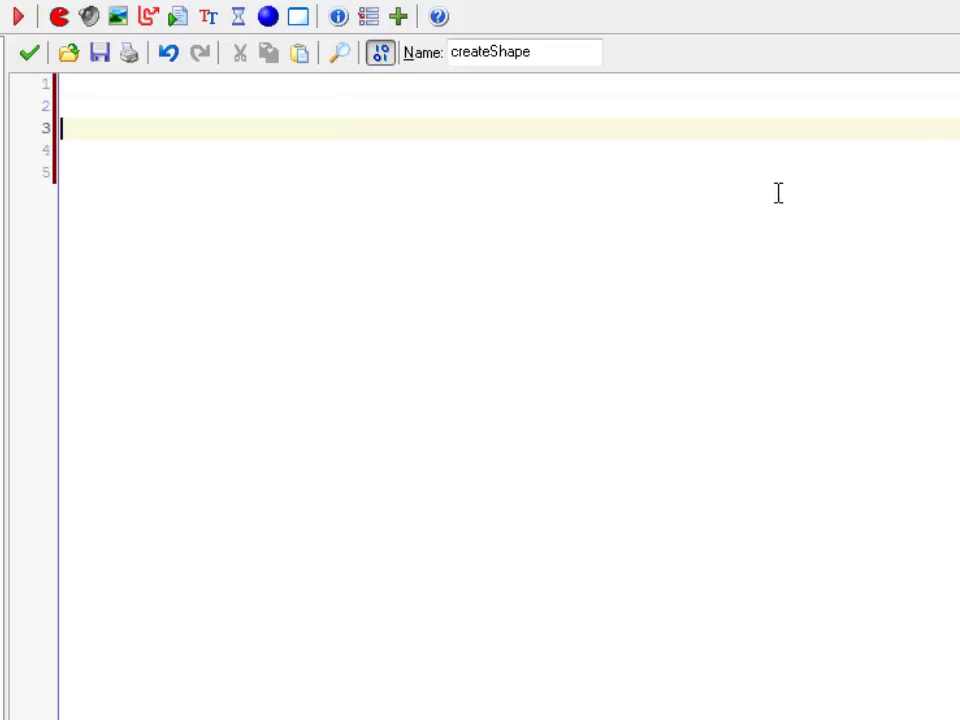
pyautogui.press('Return')
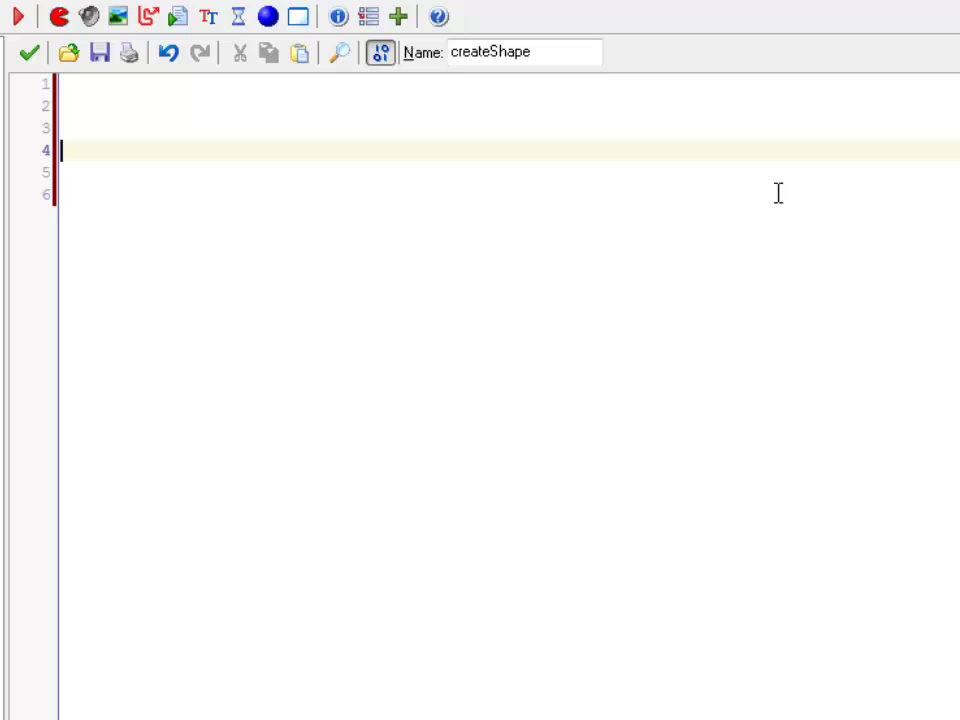
pyautogui.press('BackSpace')
pyautogui.press('BackSpace')
pyautogui.press('BackSpace')
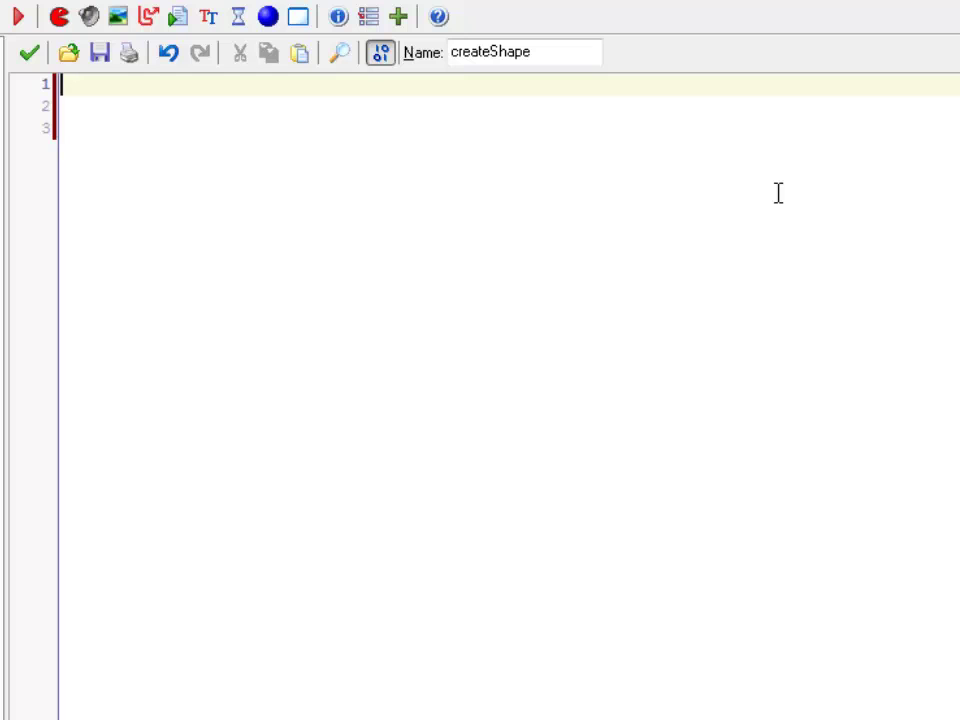
pyautogui.write('shape ')
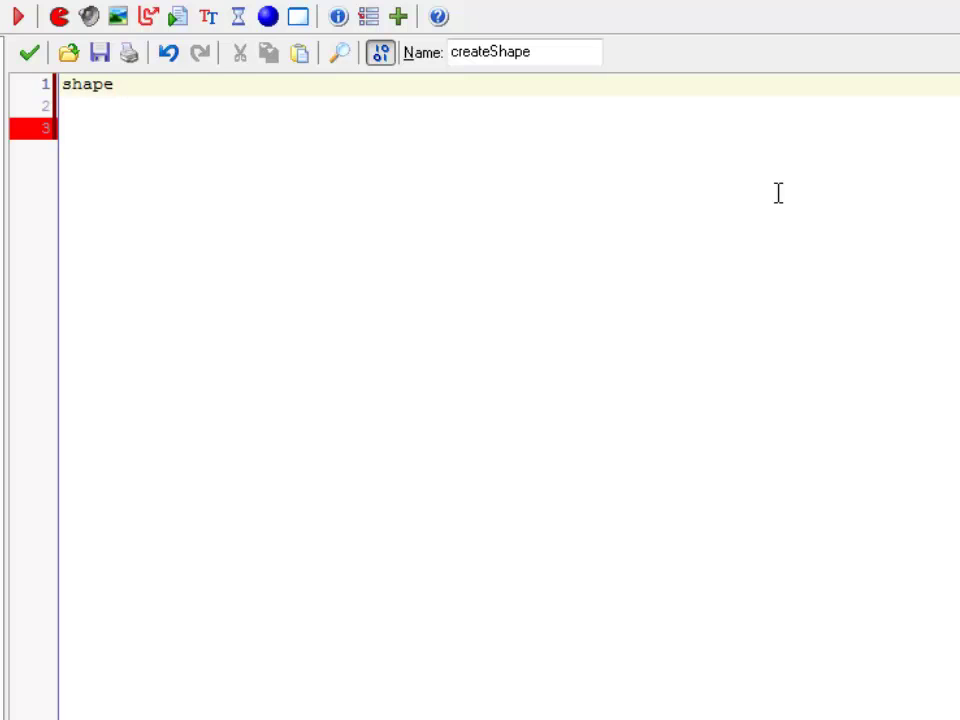
pyautogui.write('= random')
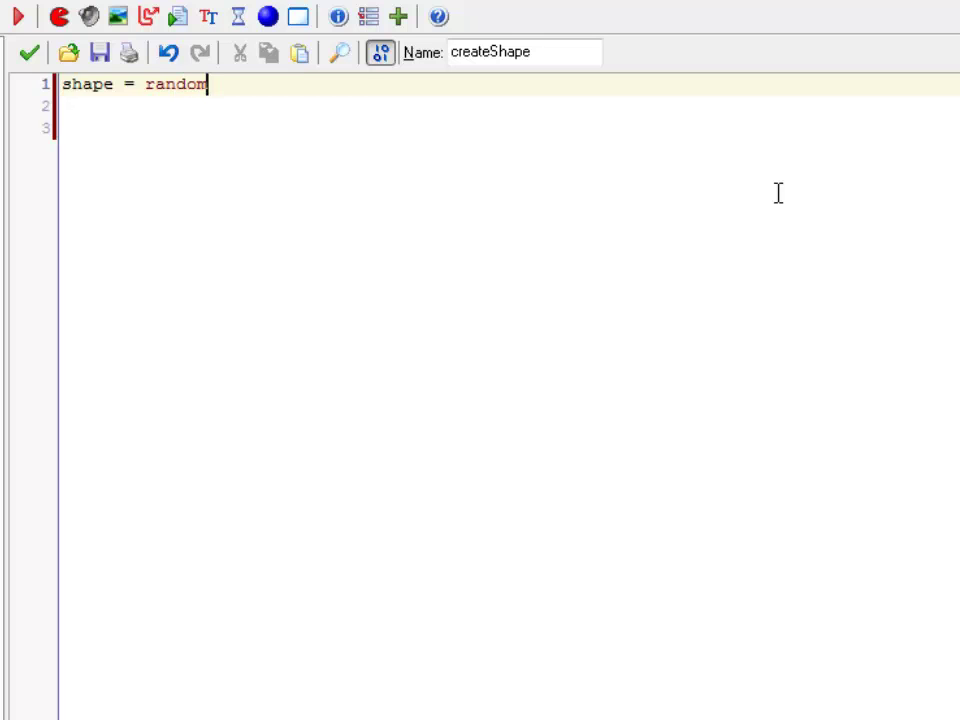
pyautogui.press('BackSpace')
pyautogui.press('BackSpace')
pyautogui.press('BackSpace')
pyautogui.press('BackSpace')
pyautogui.press('BackSpace')
pyautogui.press('BackSpace')
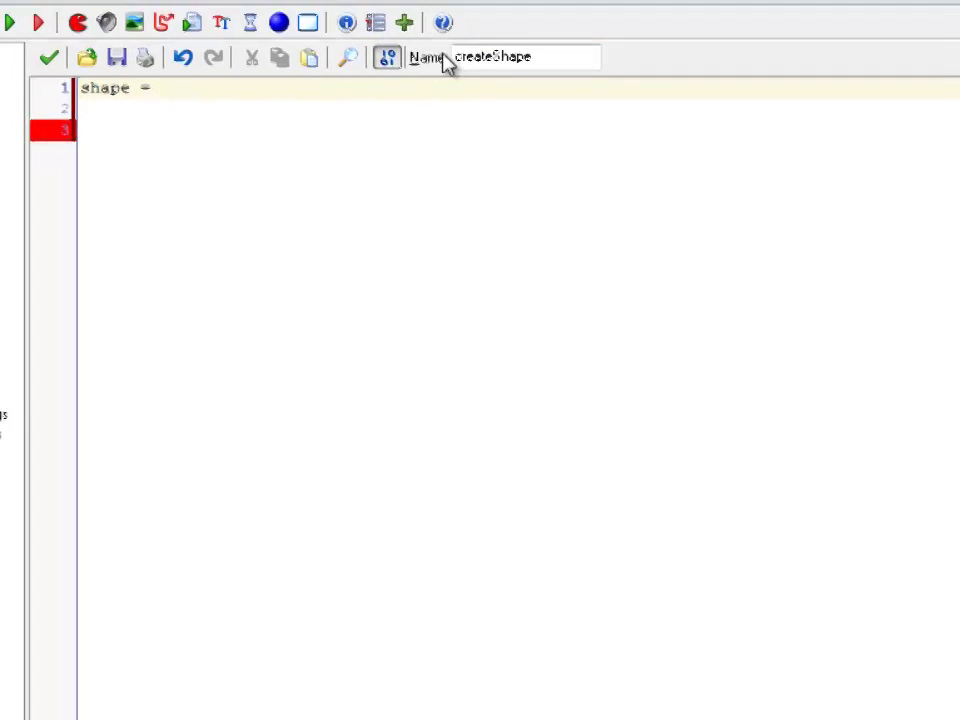
pyautogui.click(440, 18)
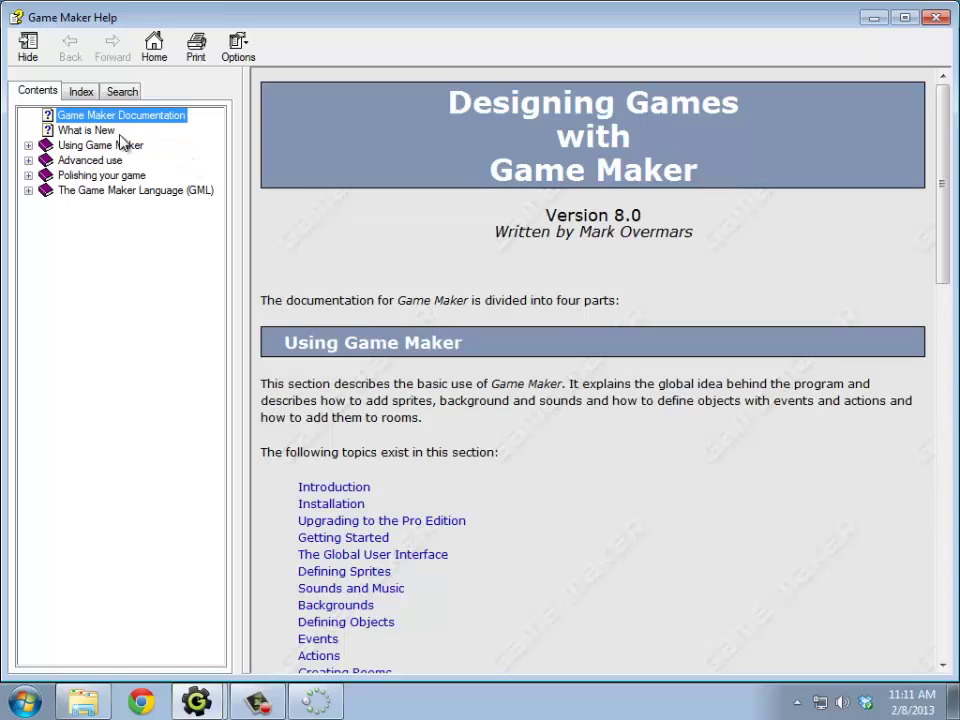
# Search the help index for 'random' and open the random() topic.
pyautogui.click(84, 92)
pyautogui.write('random')
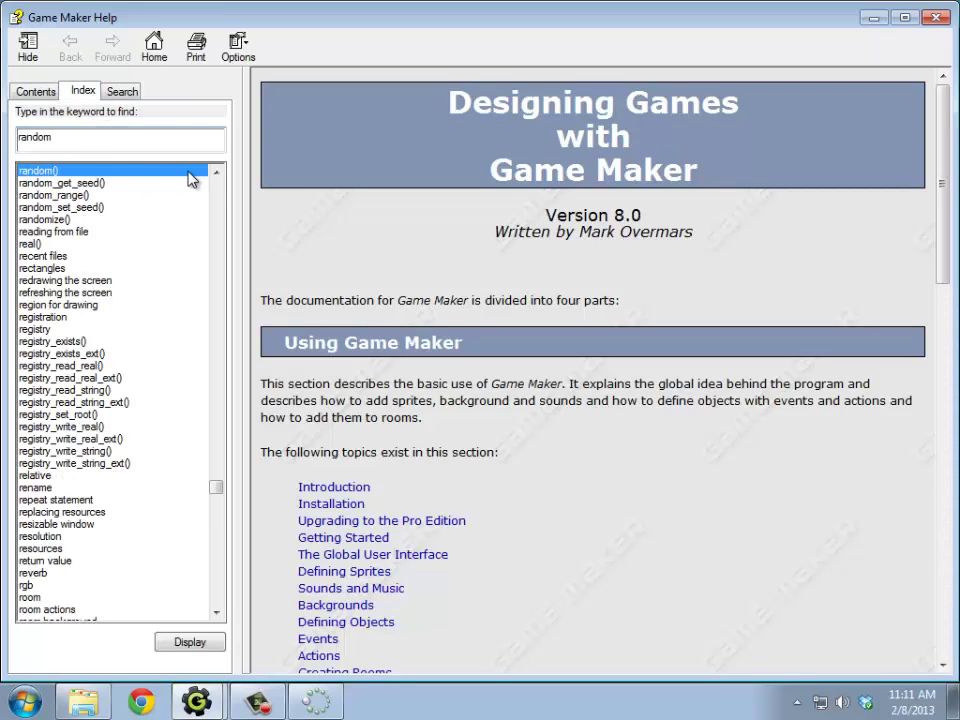
pyautogui.doubleClick(60, 171)
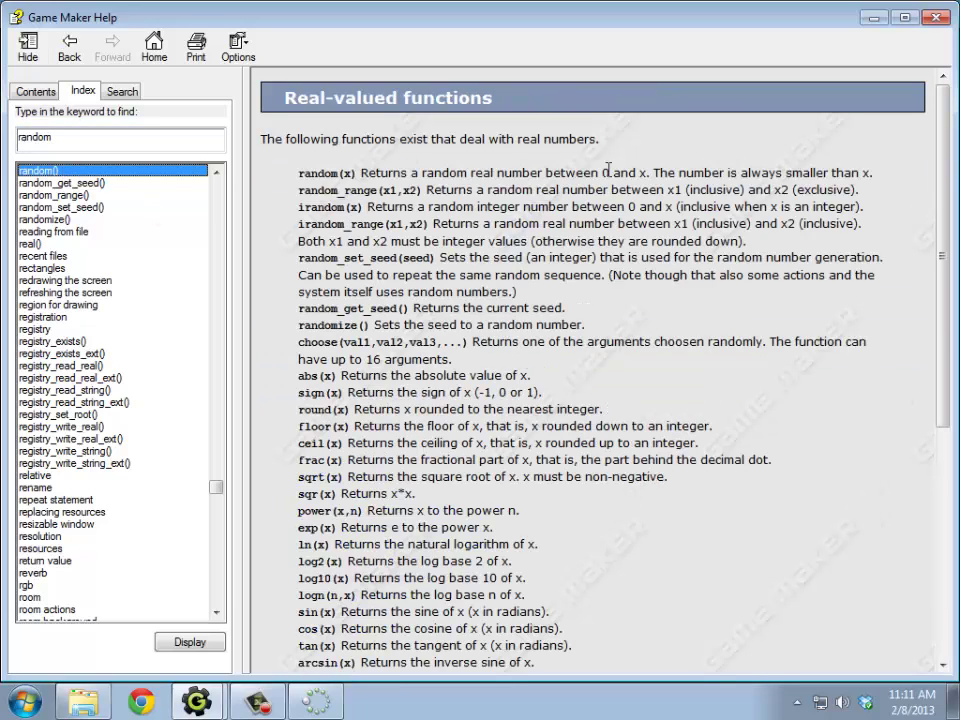
# Review the random, irandom and irandom_range descriptions, then return to the createShape script.
pyautogui.moveTo(471, 173); pyautogui.dragTo(647, 175)
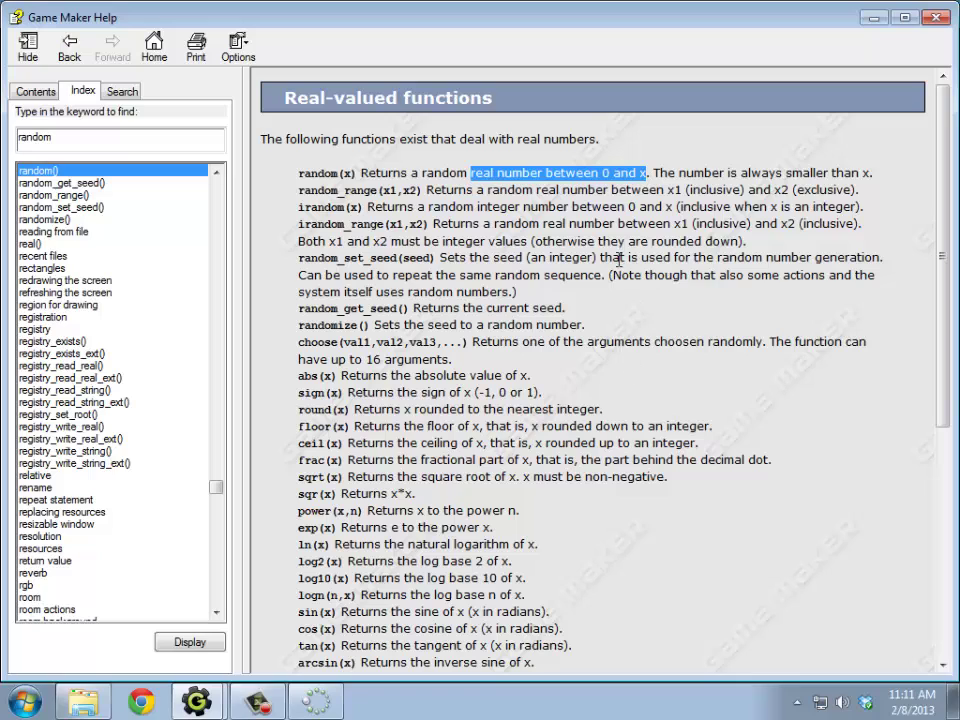
pyautogui.moveTo(302, 222); pyautogui.dragTo(434, 222)
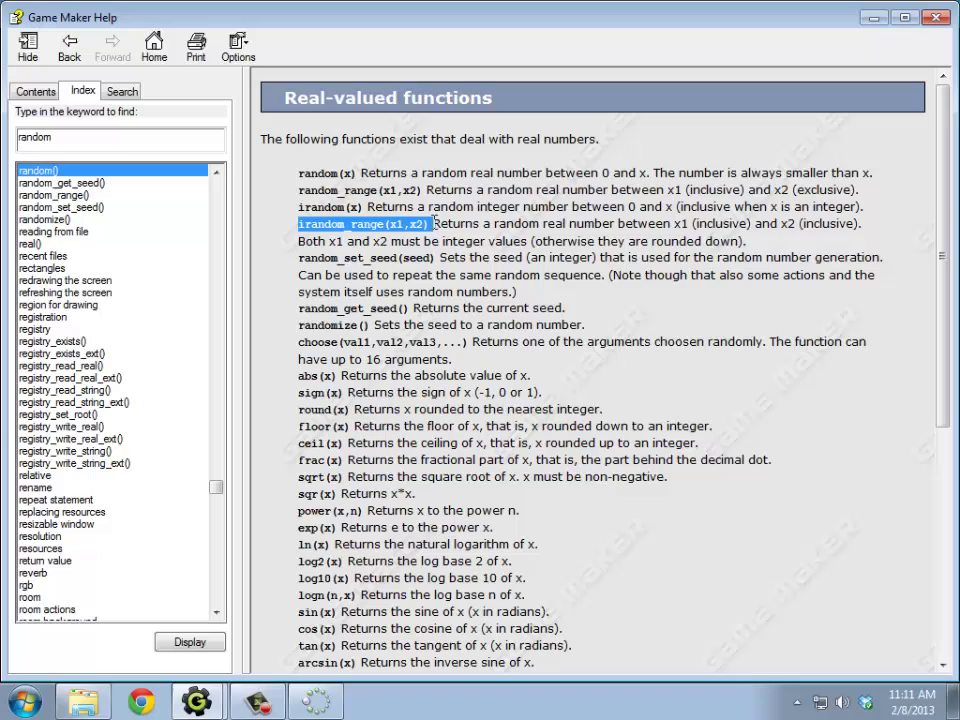
pyautogui.moveTo(299, 206); pyautogui.dragTo(369, 206)
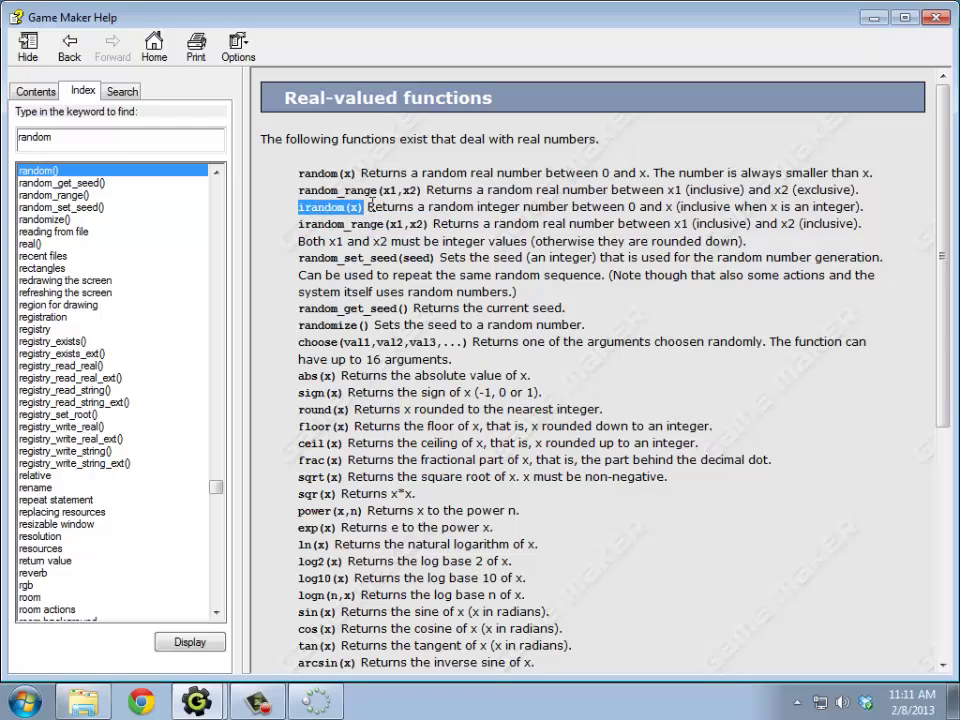
pyautogui.moveTo(477, 206); pyautogui.dragTo(862, 206)
pyautogui.click(428, 246)
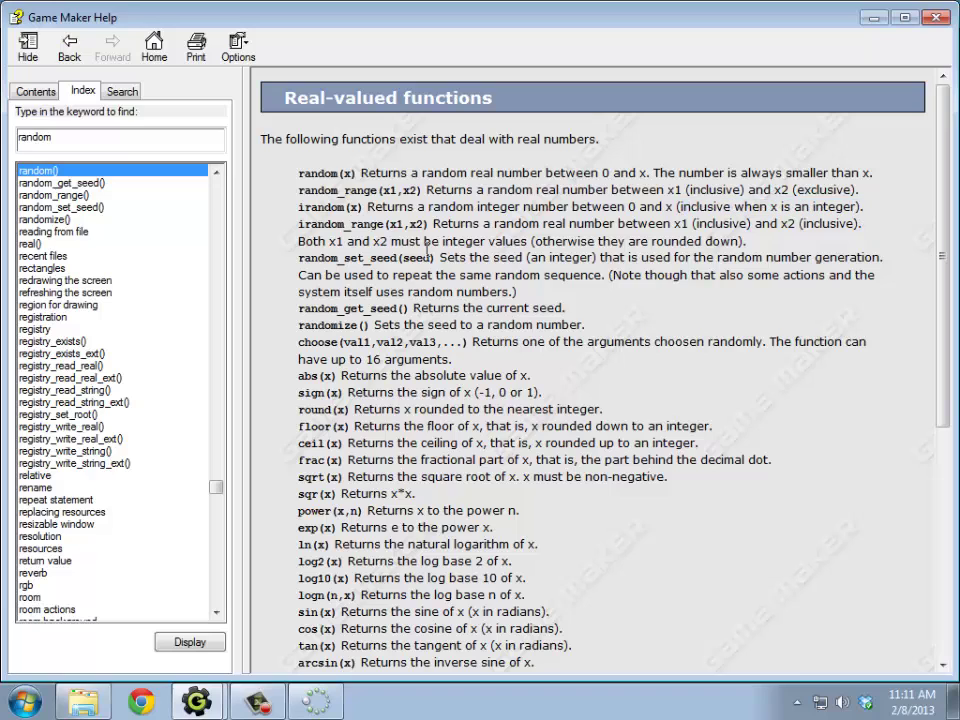
pyautogui.moveTo(196, 701)
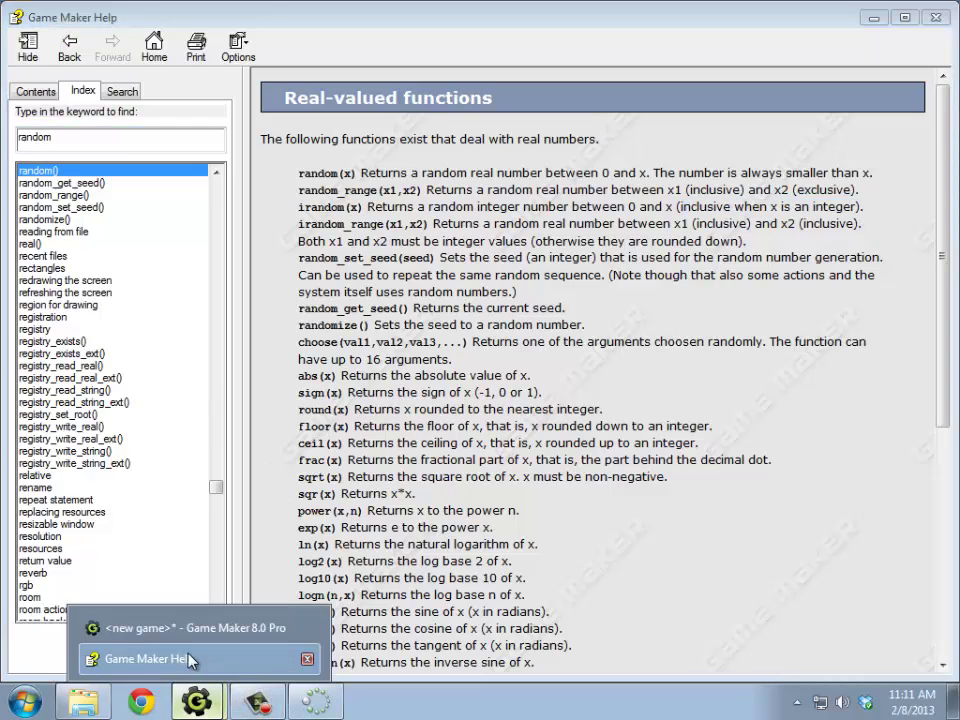
pyautogui.click(190, 628)
# Finish line 1 as 'shape = irandom(6);' with the comment 'shape is now a number between 0 and 6.'.
pyautogui.write('ir')
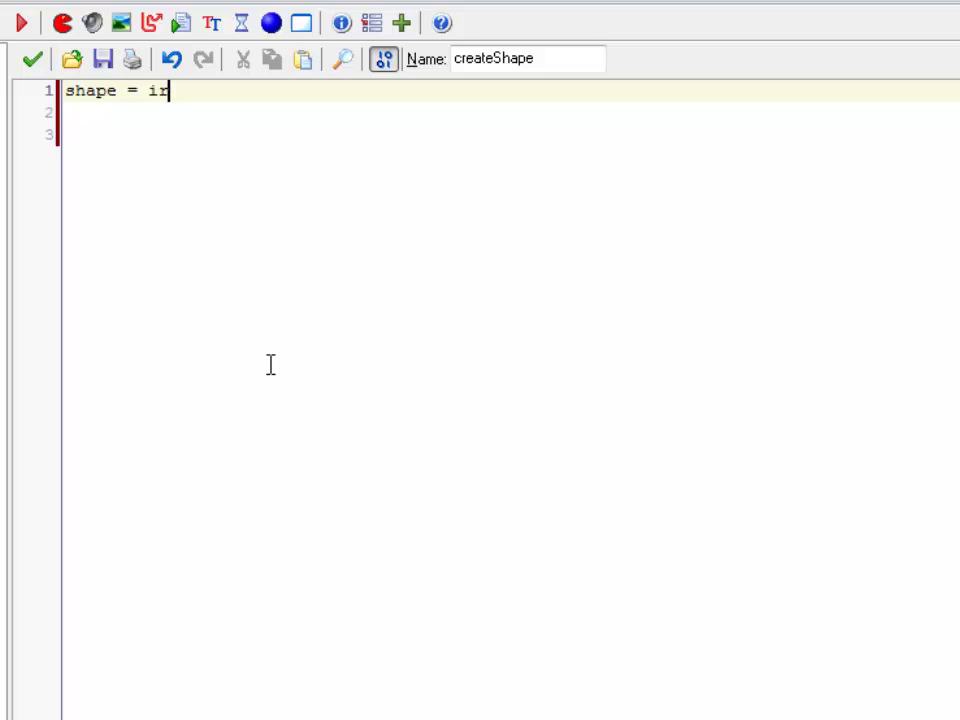
pyautogui.write('andom(')
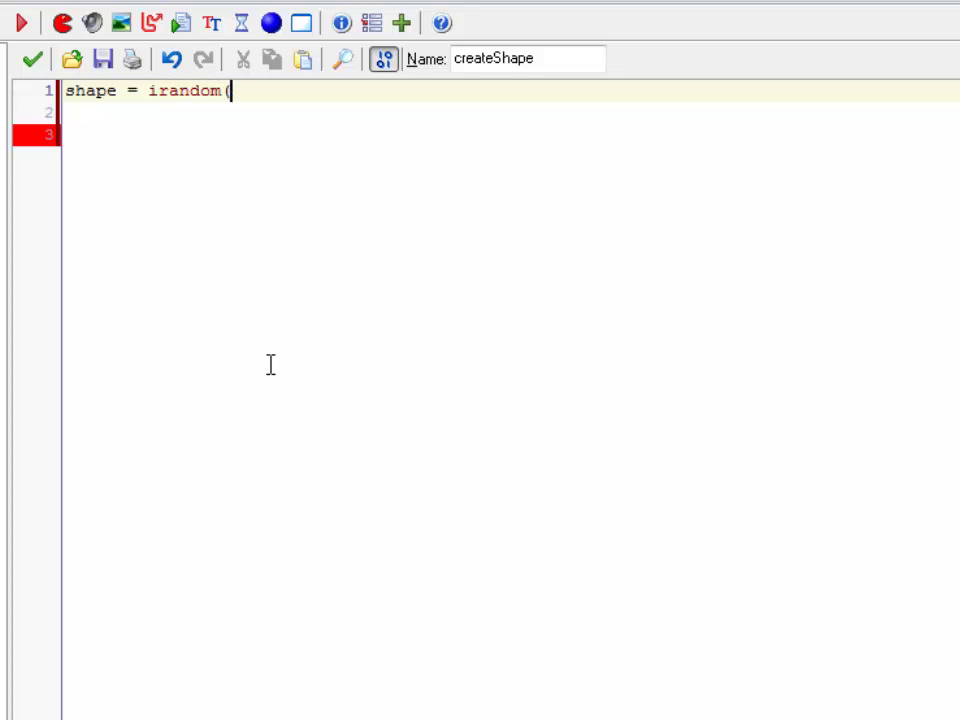
pyautogui.write('6);')
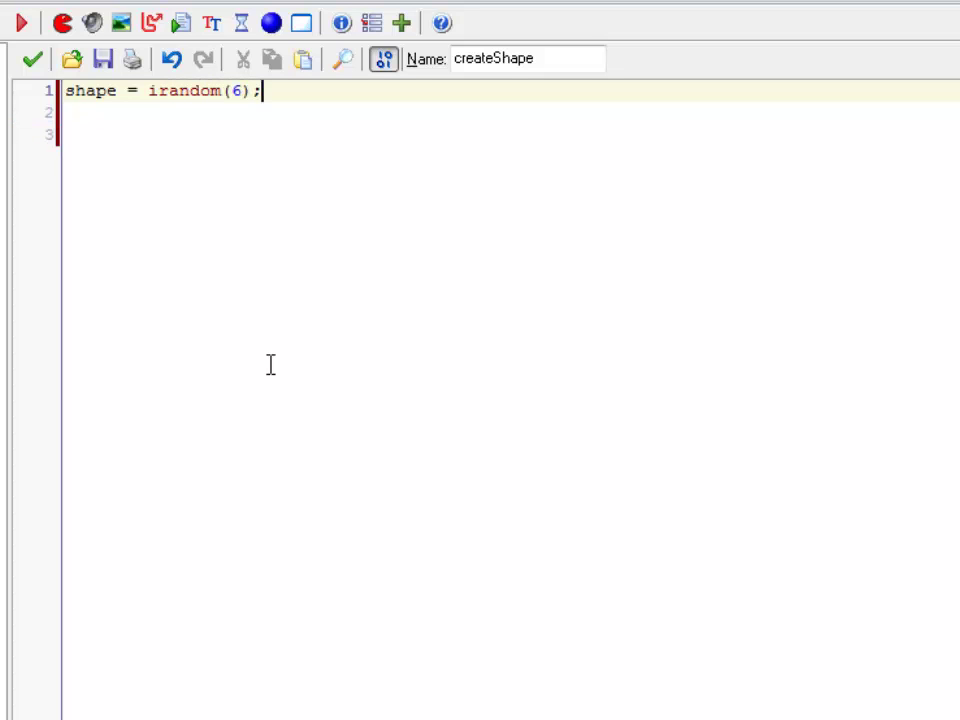
pyautogui.write(' //shaep')
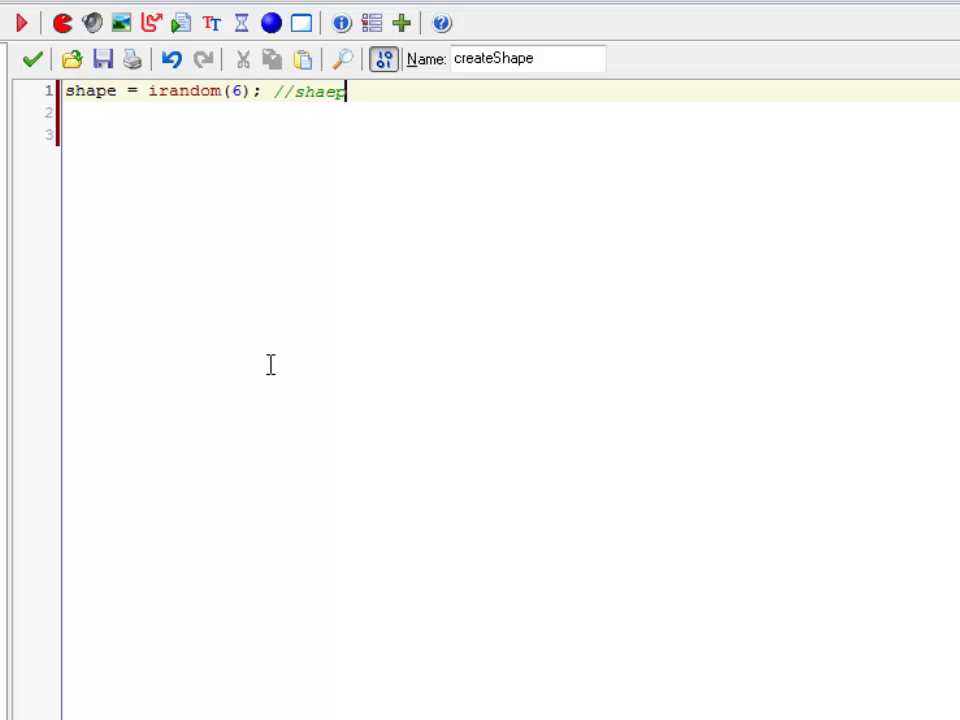
pyautogui.press('BackSpace')
pyautogui.press('BackSpace')
pyautogui.write('pe is now a number bew')
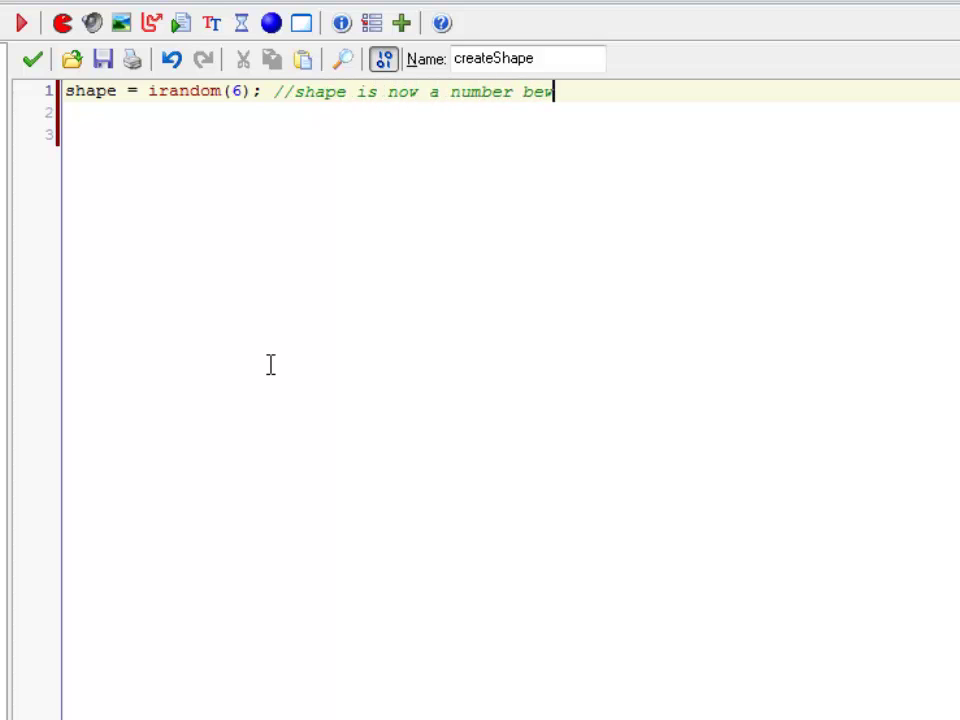
pyautogui.press('BackSpace')
pyautogui.write('tween 0 and 6.')
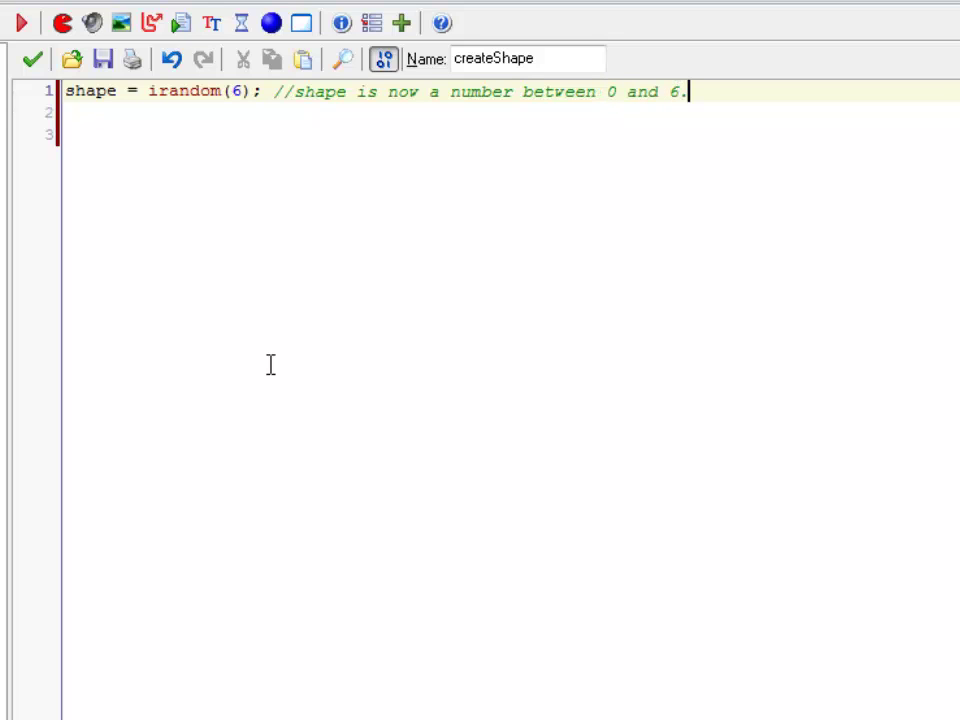
pyautogui.press('Return')
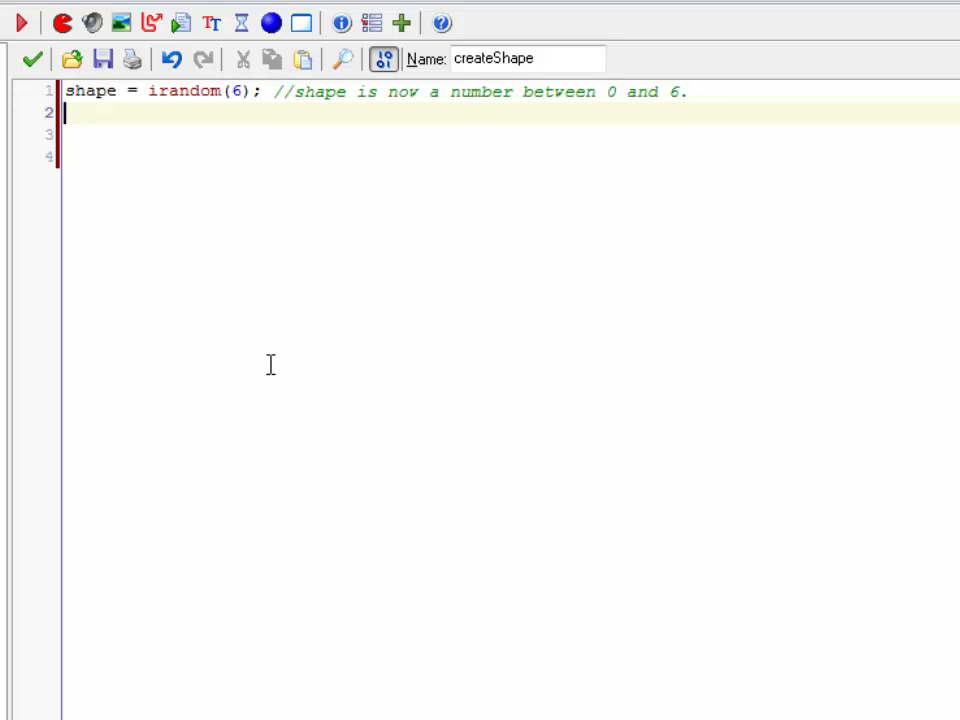
# Add an empty 'if (shape == 0) { //Square' block with its closing brace.
pyautogui.press('Return')
pyautogui.write('if (')
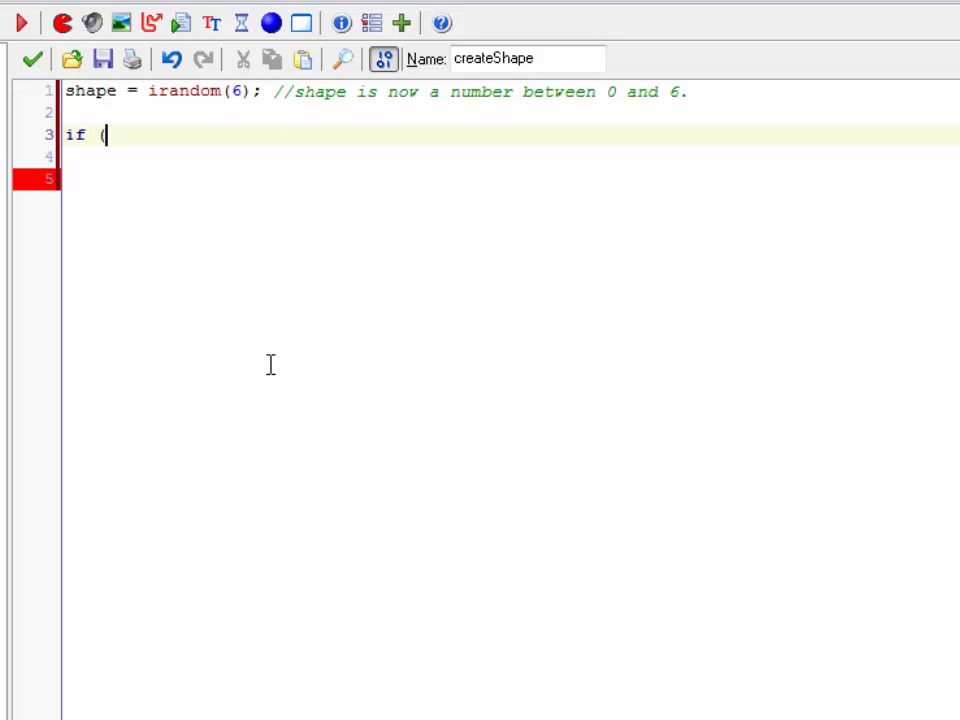
pyautogui.write('shap')
pyautogui.press('BackSpace')
pyautogui.write('ape == 0')
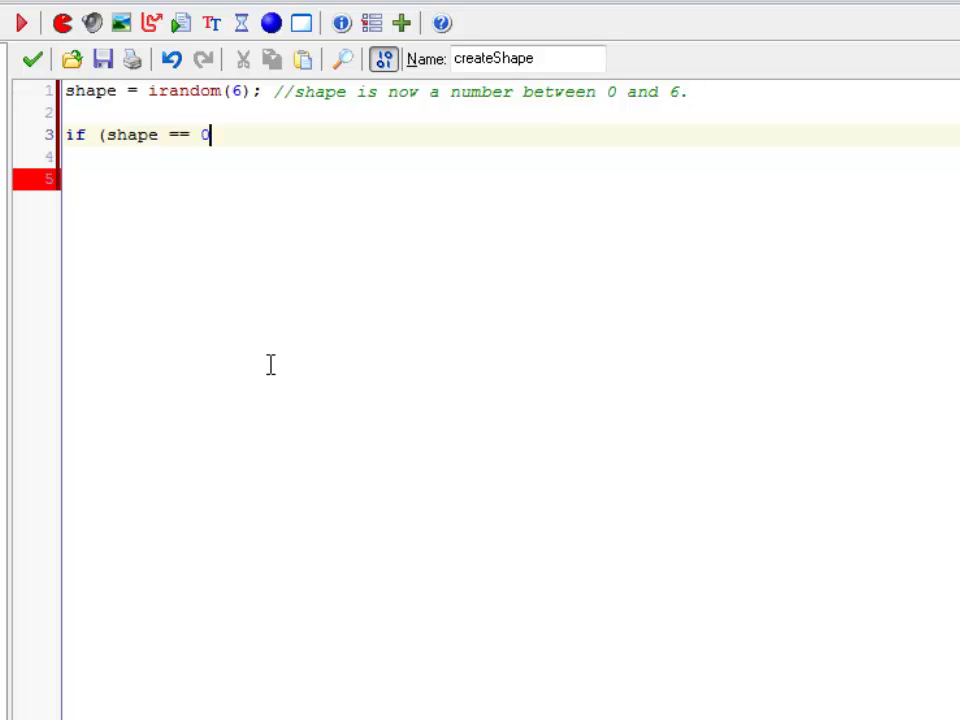
pyautogui.write(') {')
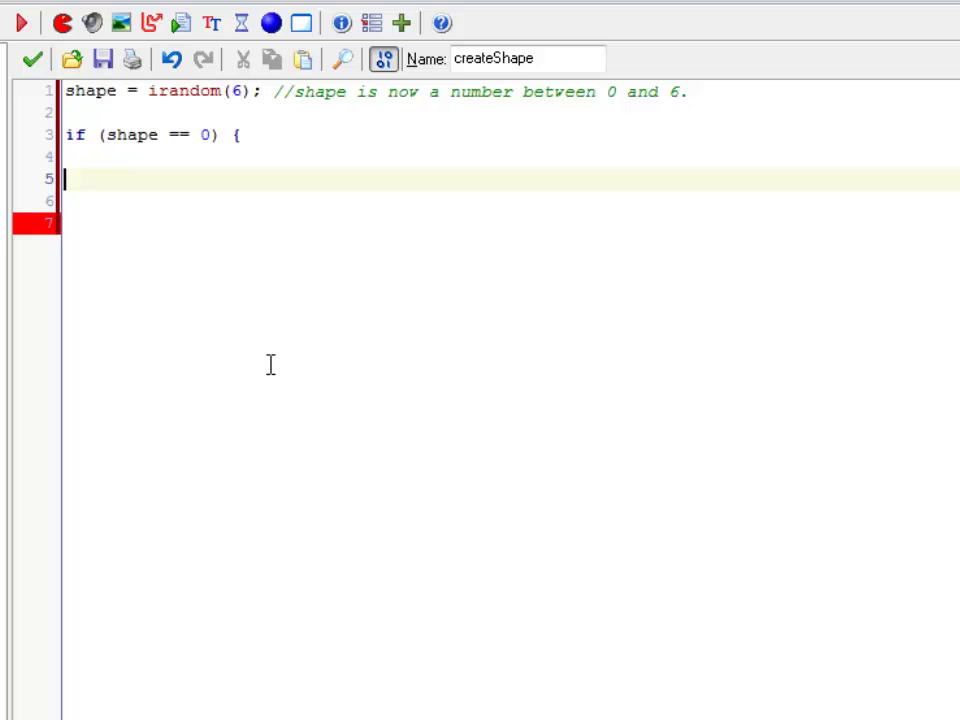
pyautogui.write('}')
pyautogui.press('Up')
pyautogui.press('Up')
pyautogui.press('End')
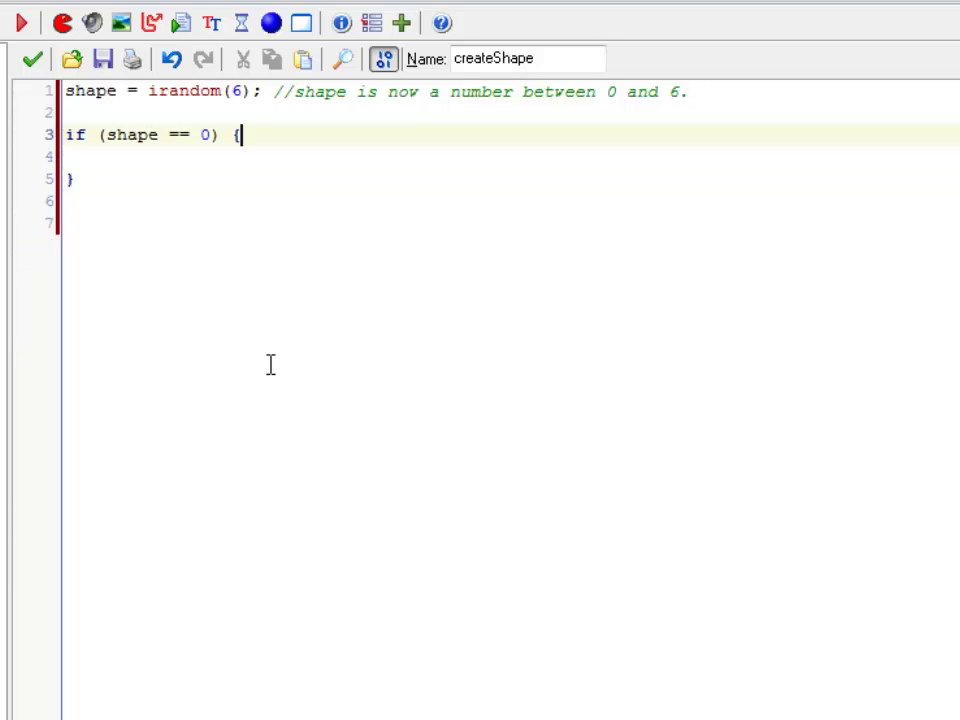
pyautogui.write('/')
pyautogui.press('BackSpace')
pyautogui.write('//Square')
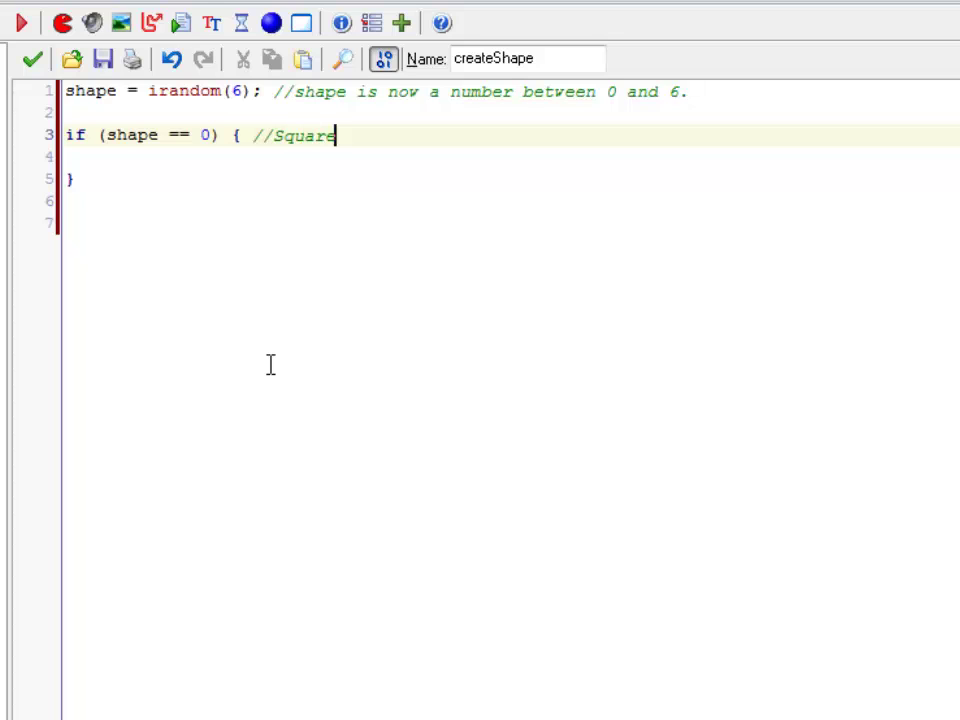
pyautogui.press('Return')
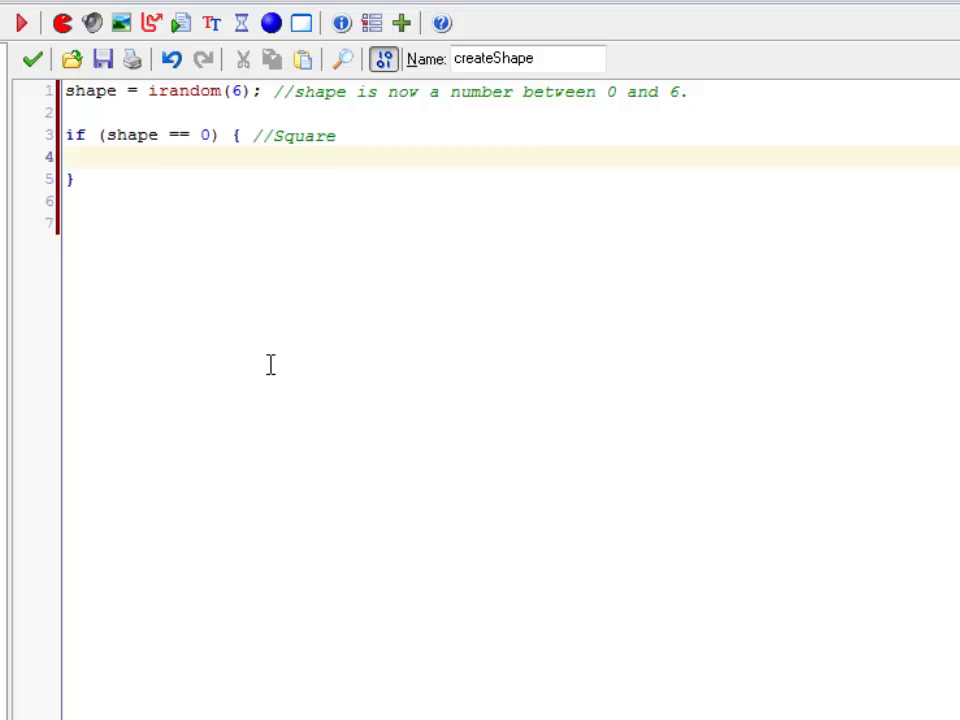
# Highlight the == operator in the if condition, then return to the block's empty body line.
pyautogui.press('Up')
pyautogui.press('Right')
pyautogui.press('Right')
pyautogui.press('Right')
pyautogui.press('Right')
pyautogui.press('Right')
pyautogui.press('Right')
pyautogui.press('Right')
pyautogui.press('Right')
pyautogui.press('Right')
pyautogui.press('Right')
pyautogui.hotkey('shift', 'Right')
pyautogui.hotkey('shift', 'Right')
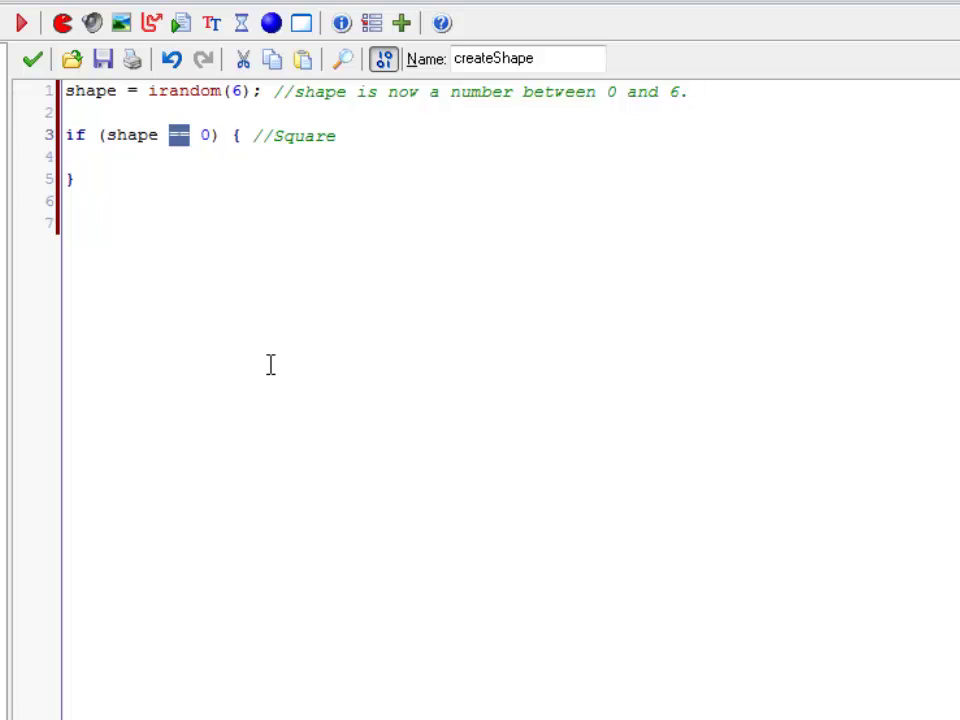
pyautogui.press('Down')
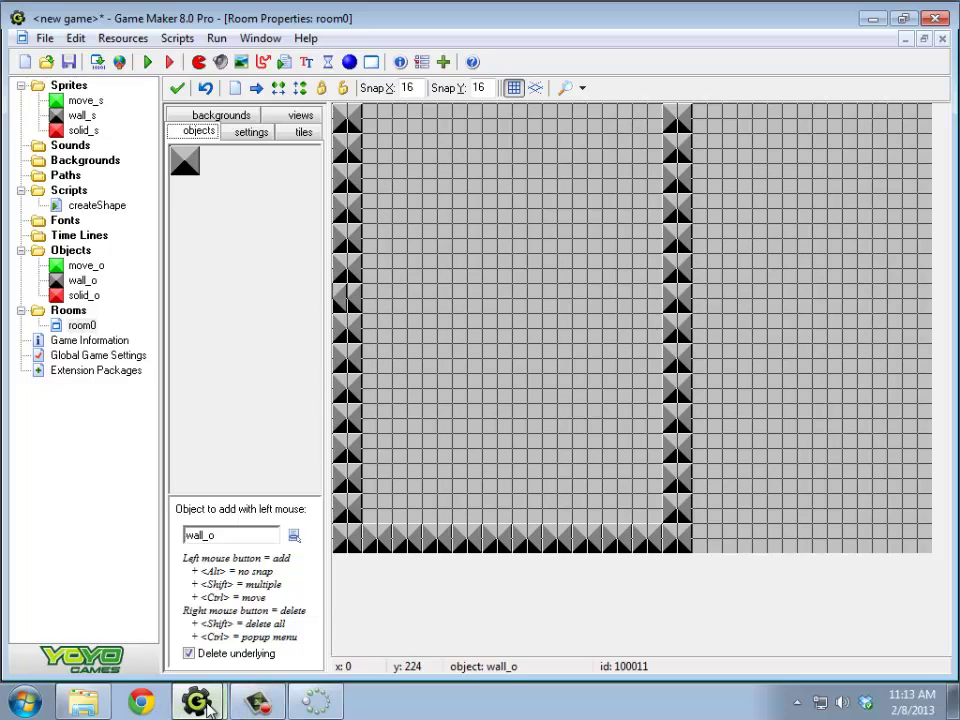
# Inside the square block of createShape, add 'instance_create(128,0,move_o);'.
pyautogui.doubleClick(97, 206)
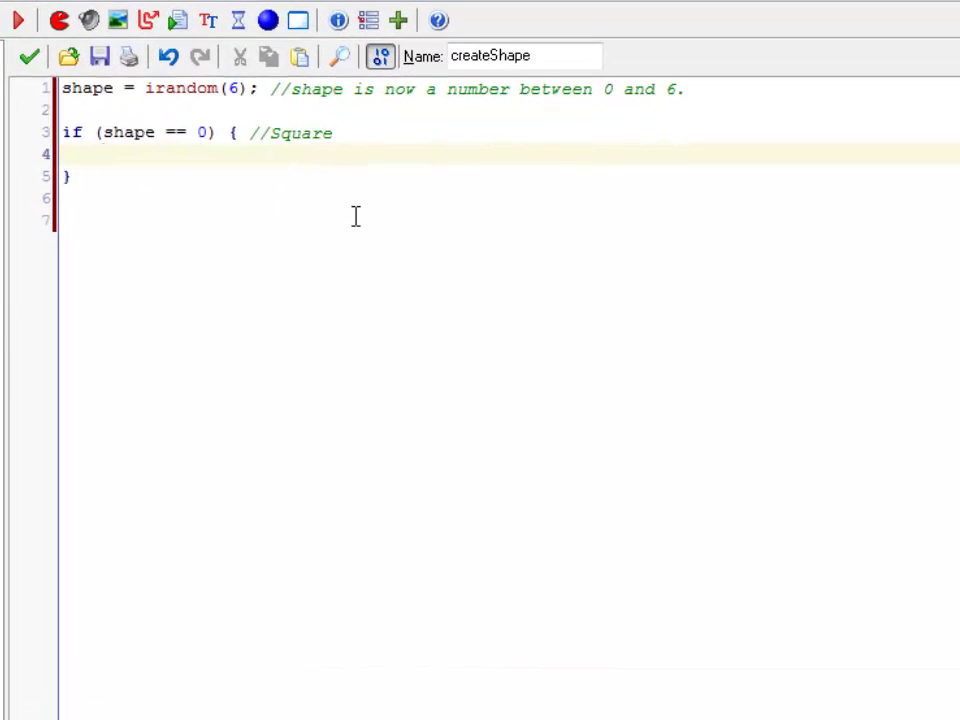
pyautogui.write('instance_cr')
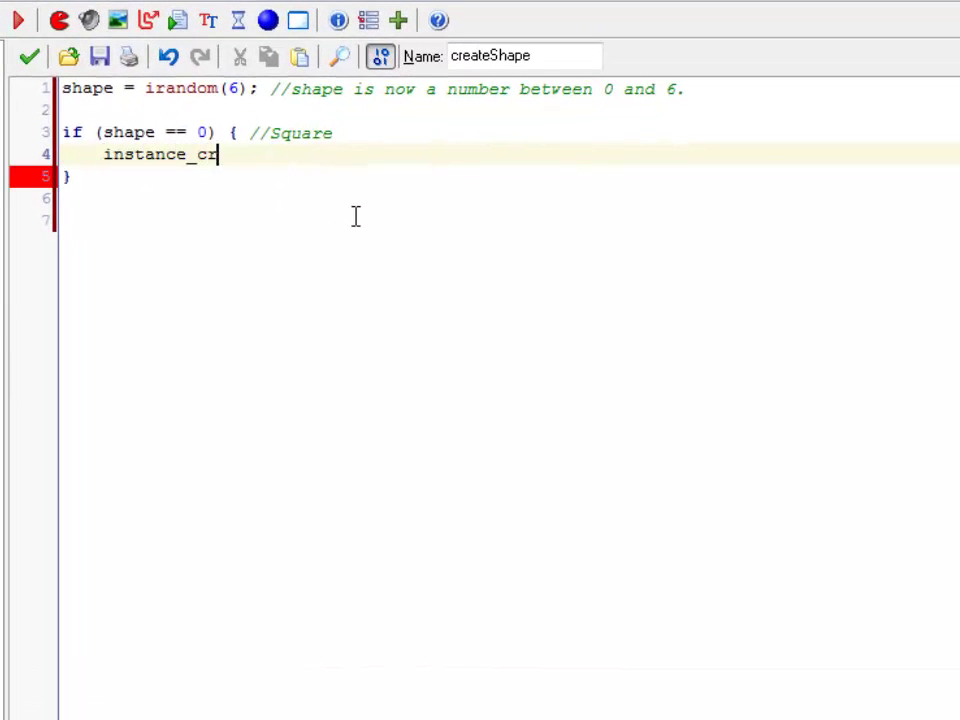
pyautogui.write('eate(12')
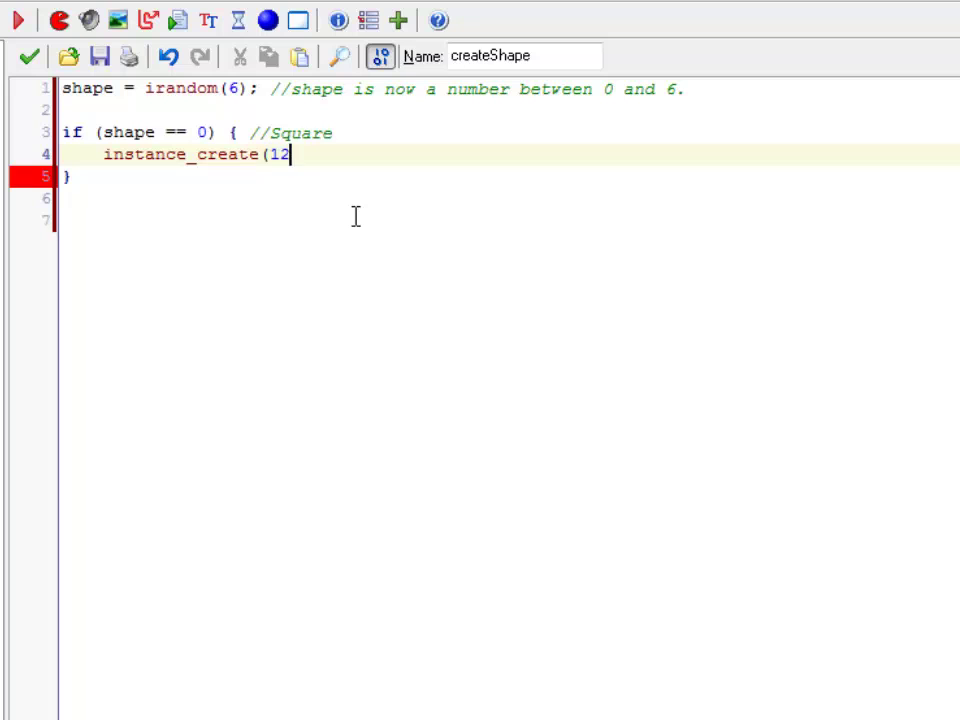
pyautogui.write('8,0,move_o);')
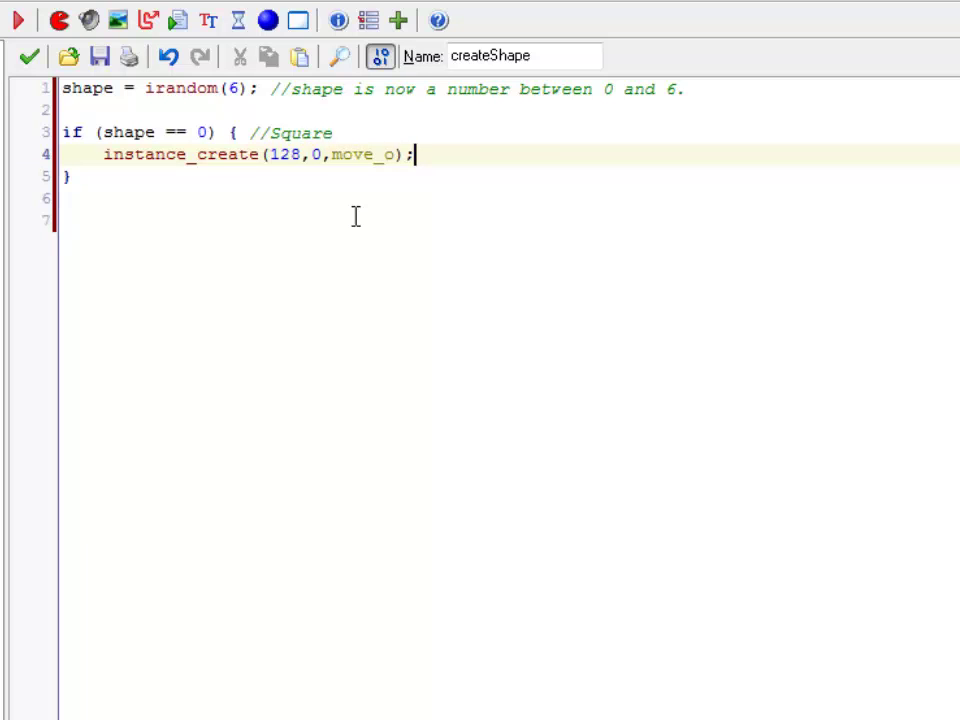